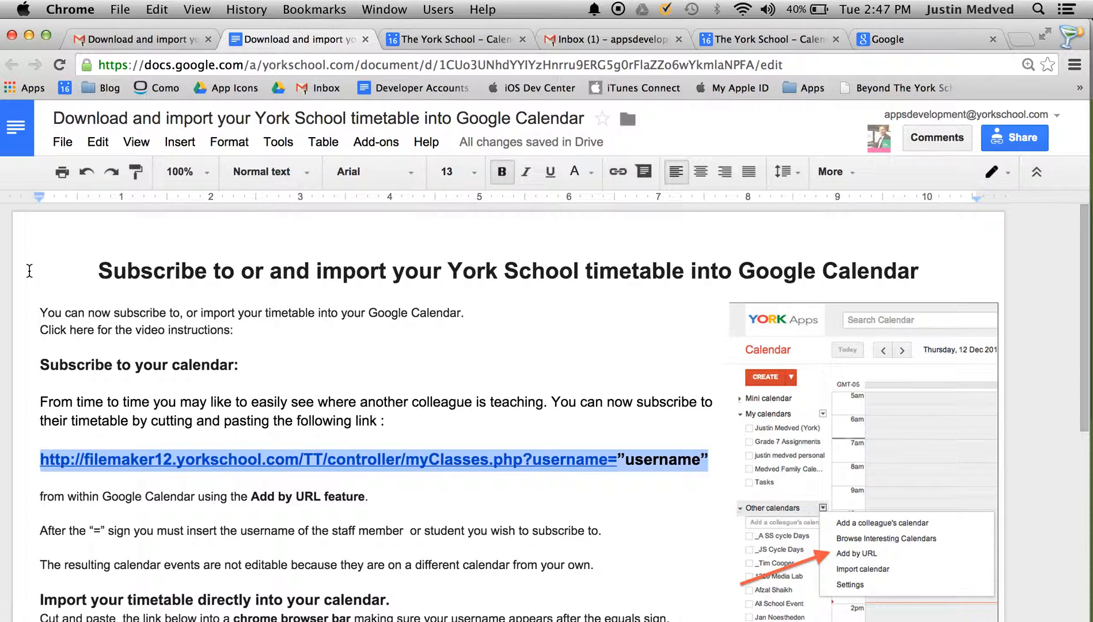
Step: Read the subscription instructions, select the "username" placeholder at the end of the timetable link, and go to the York School calendar tab
left_click_drag(1086, 285, 1082, 311)
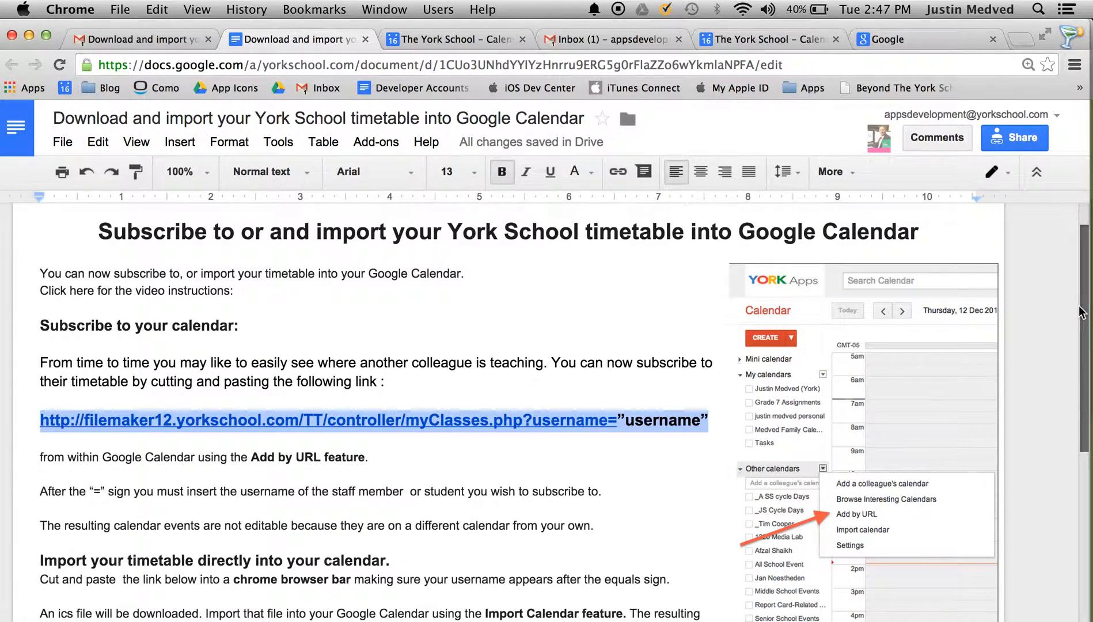
left_click(714, 420)
left_click_drag(708, 419, 26, 420)
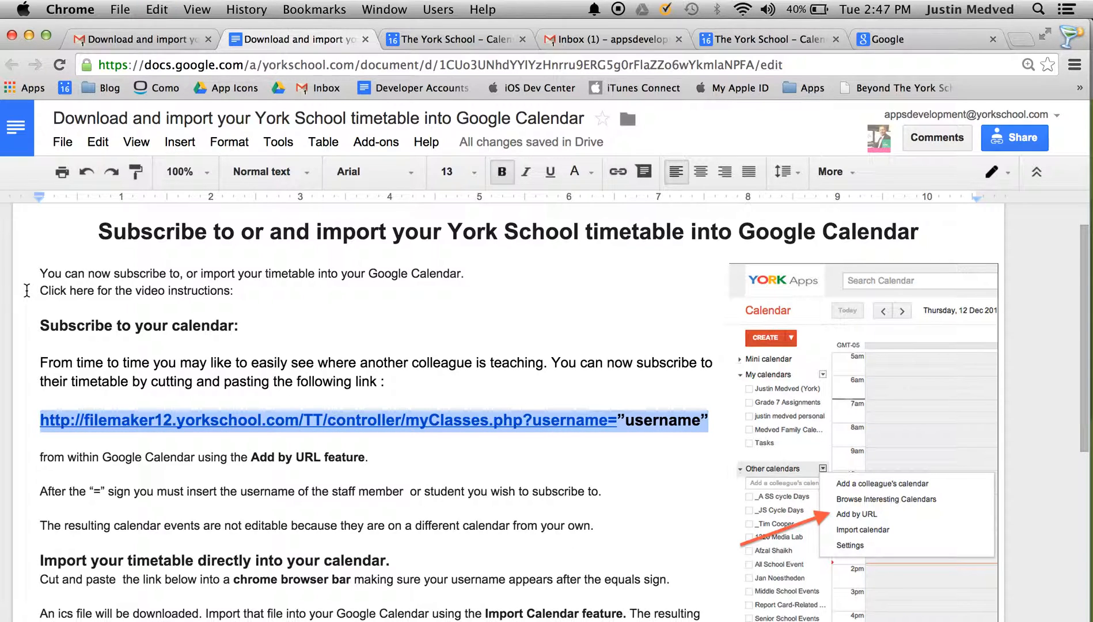
left_click(419, 47)
Step: Bring up the Add by URL form under Other calendars in the York School week view
left_click(740, 38)
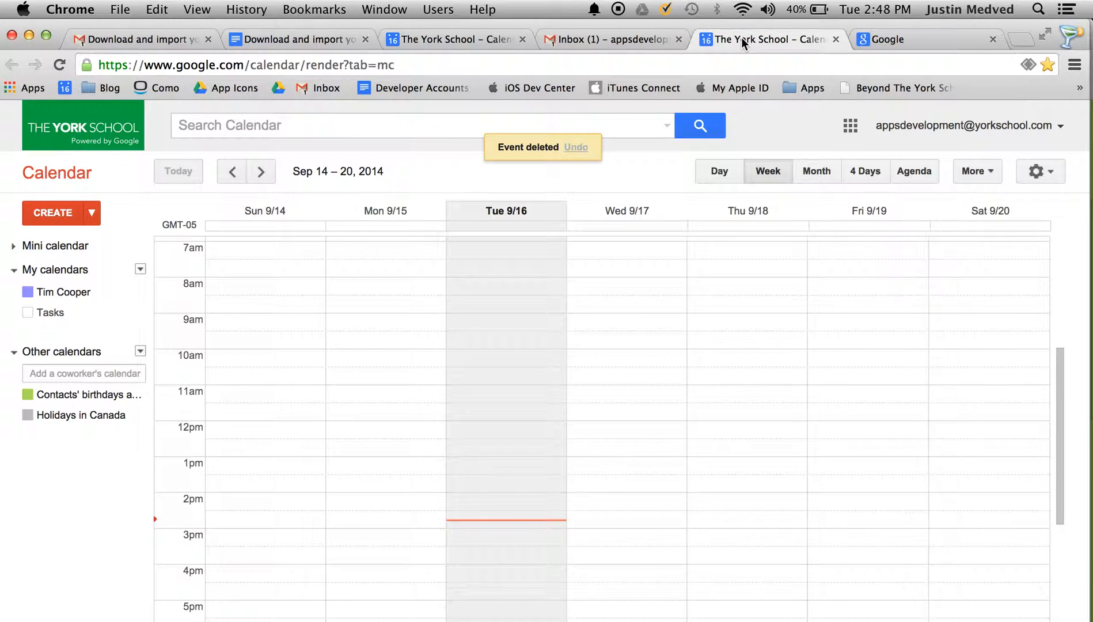
left_click(140, 352)
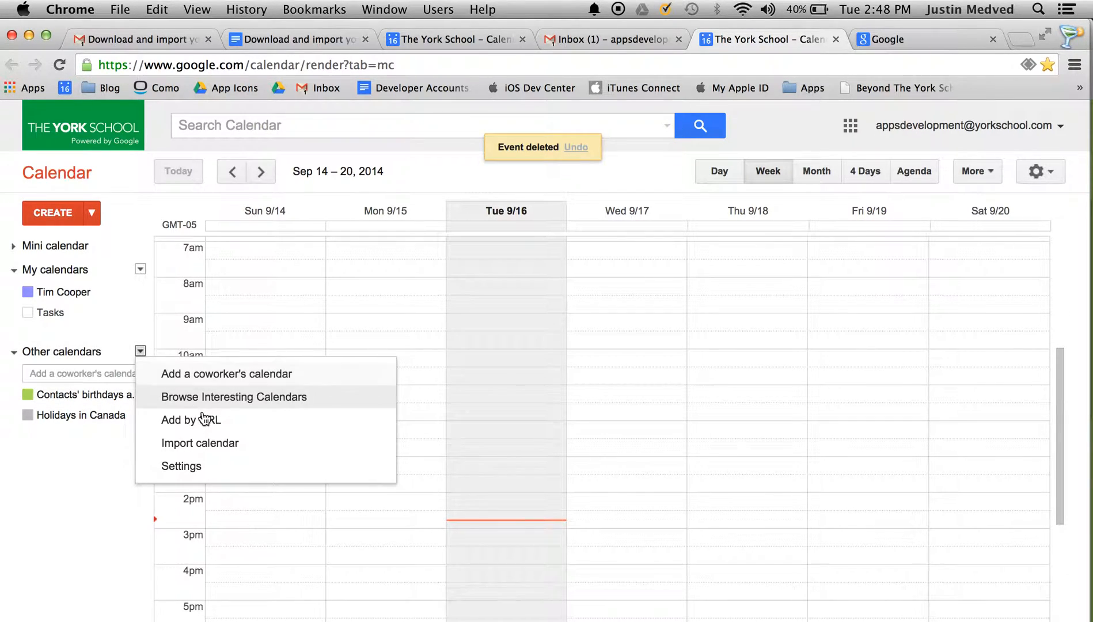
left_click(246, 431)
Step: Paste the myClasses.php timetable link, replacing "username" with the colleague's username, and submit it
key("super+v")
left_click_drag(591, 343, 920, 359)
key("Right")
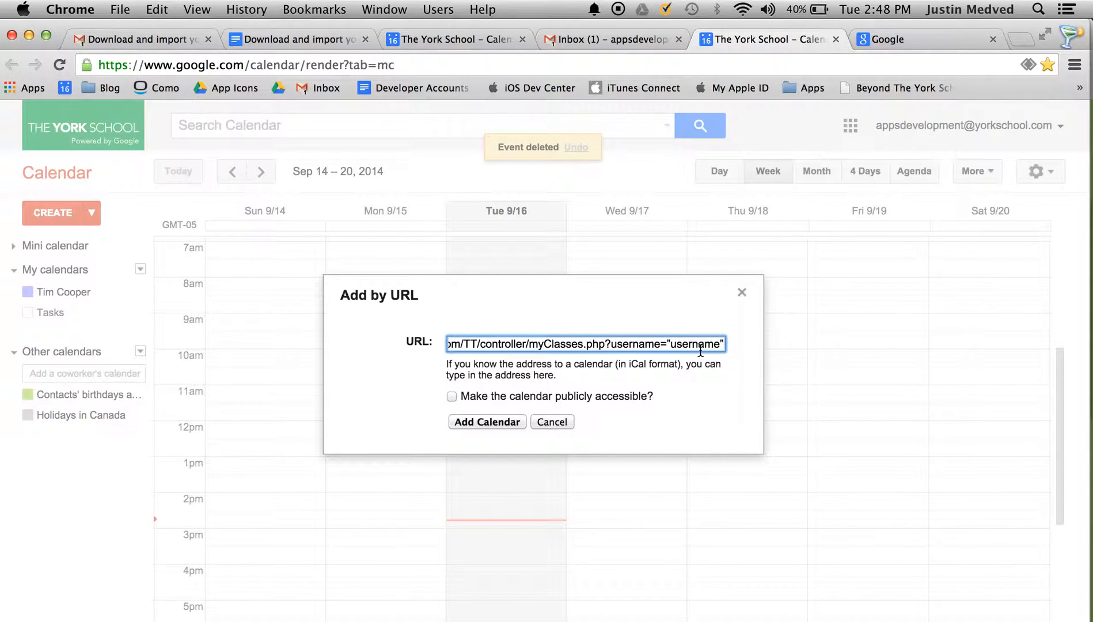
key("BackSpace")
key("BackSpace")
key("BackSpace")
key("BackSpace")
key("BackSpace")
key("BackSpace")
key("BackSpace")
key("BackSpace")
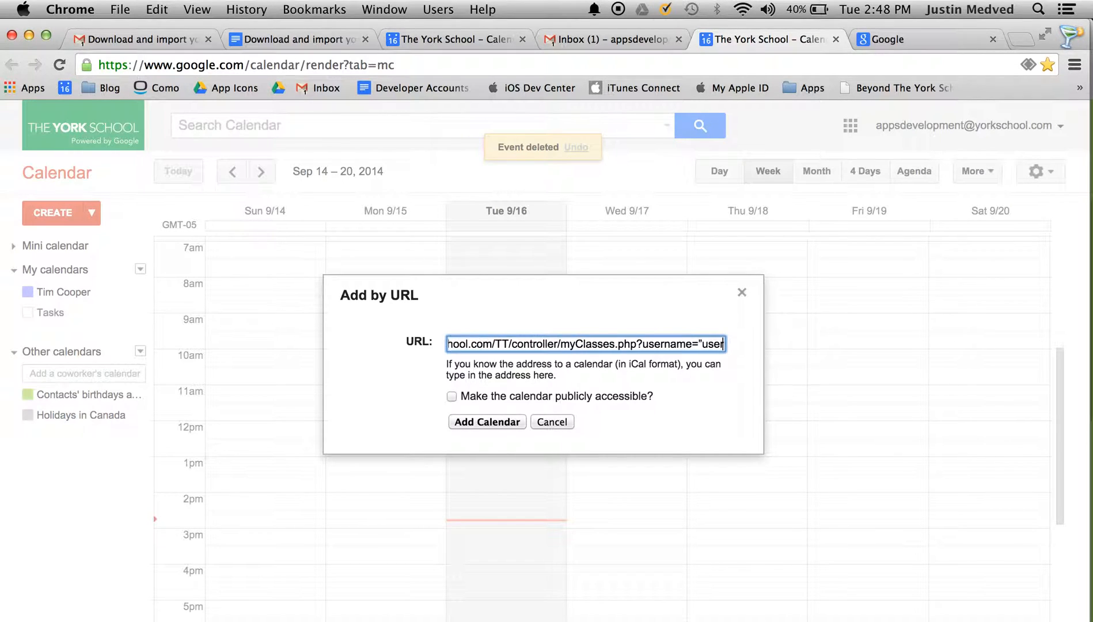
key("BackSpace")
key("BackSpace")
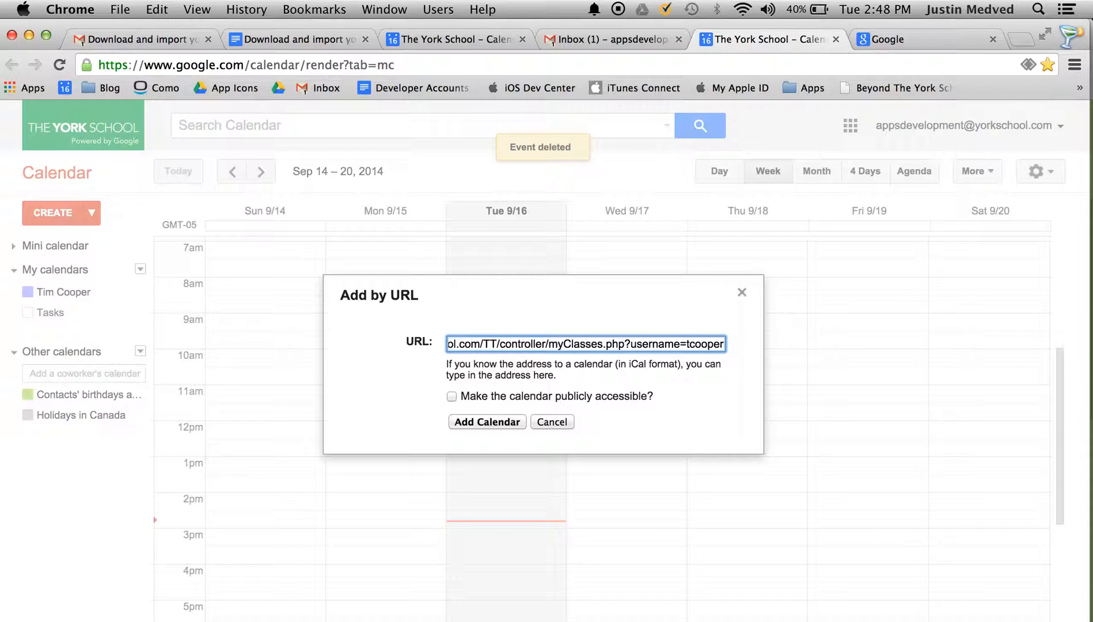
left_click(494, 420)
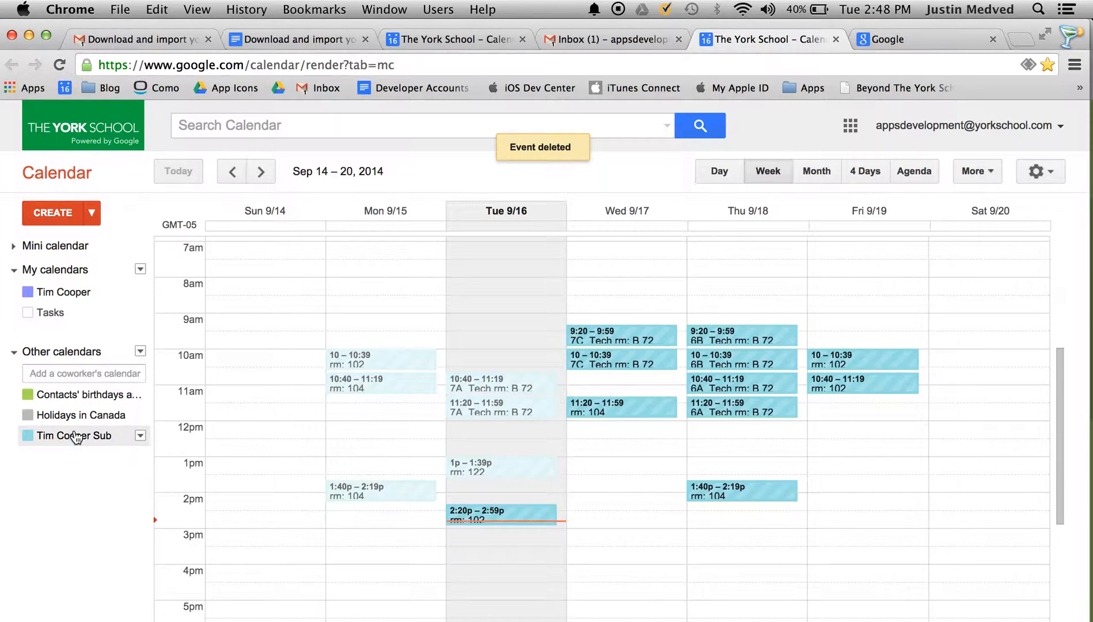
Step: Delete "Sub" from the subscribed timetable calendar's name in its settings and save
left_click(140, 436)
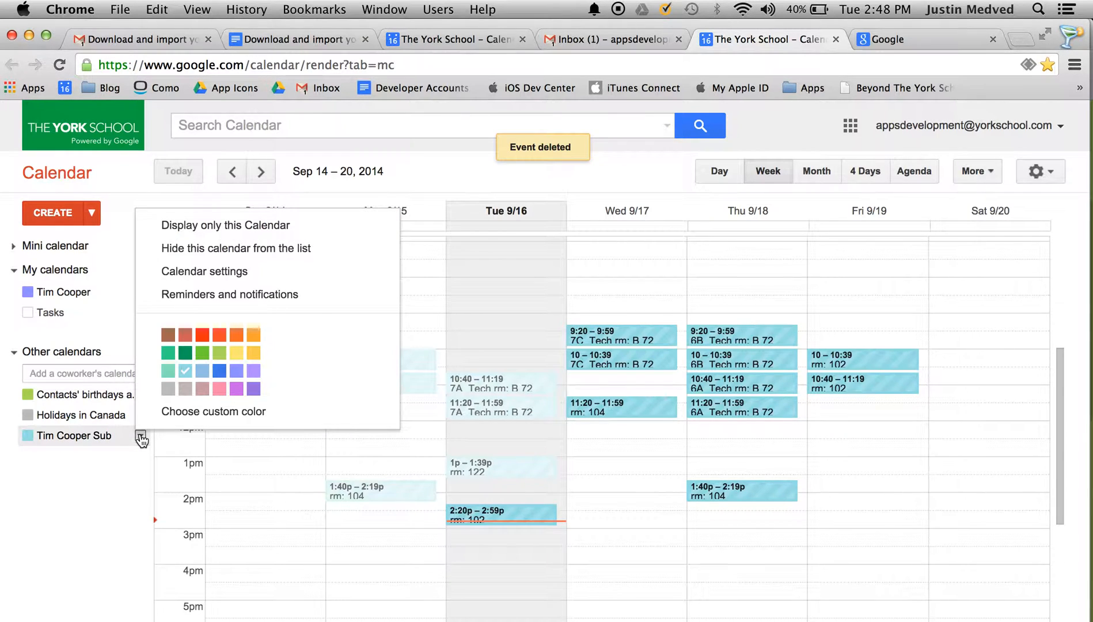
left_click(226, 277)
left_click(383, 246)
key("BackSpace")
key("BackSpace")
key("BackSpace")
key("BackSpace")
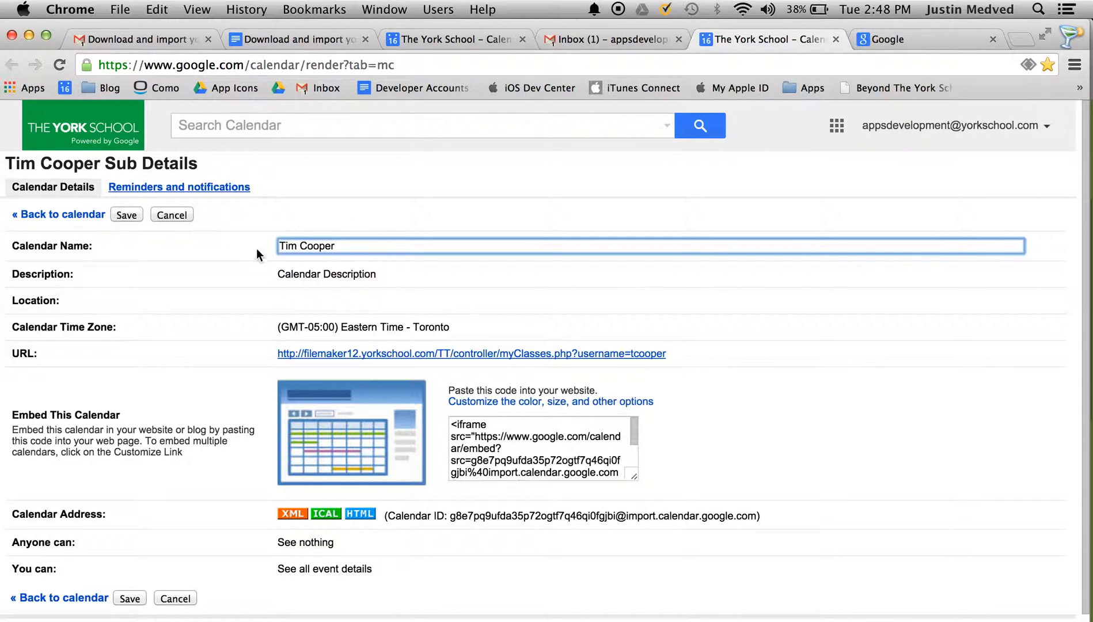
left_click(126, 214)
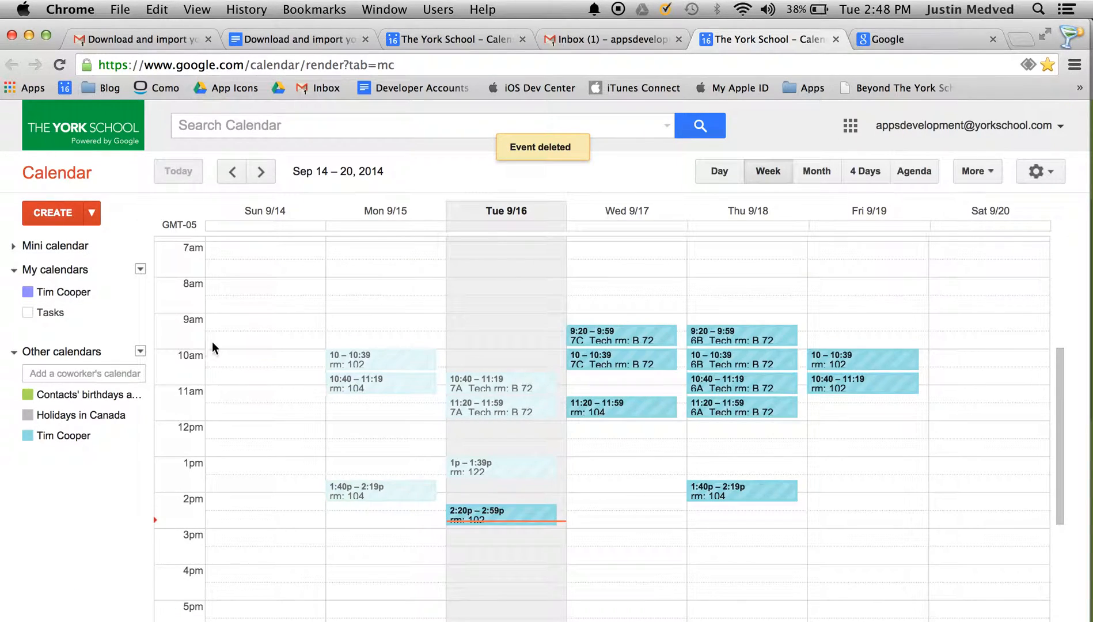
left_click(54, 444)
left_click(54, 444)
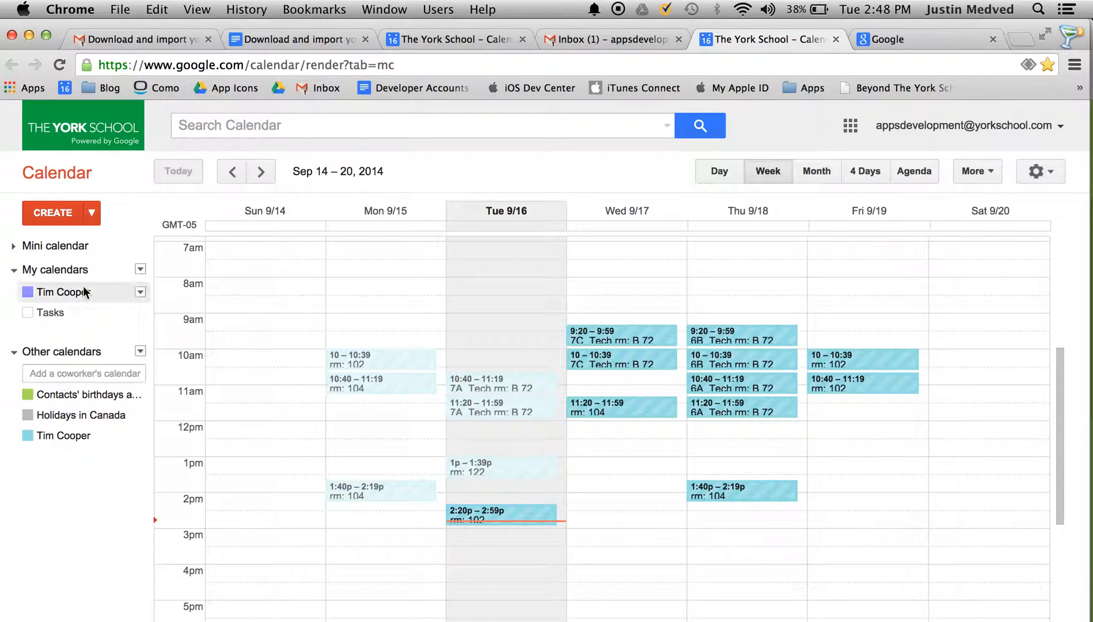
left_click(74, 300)
left_click(76, 302)
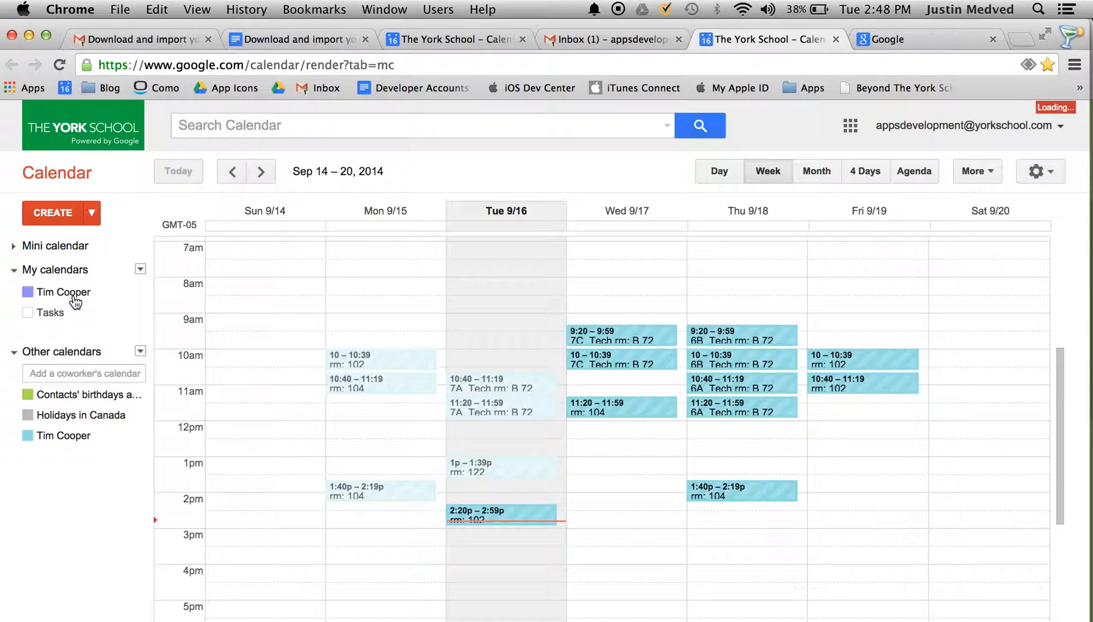
left_click(60, 440)
left_click(64, 440)
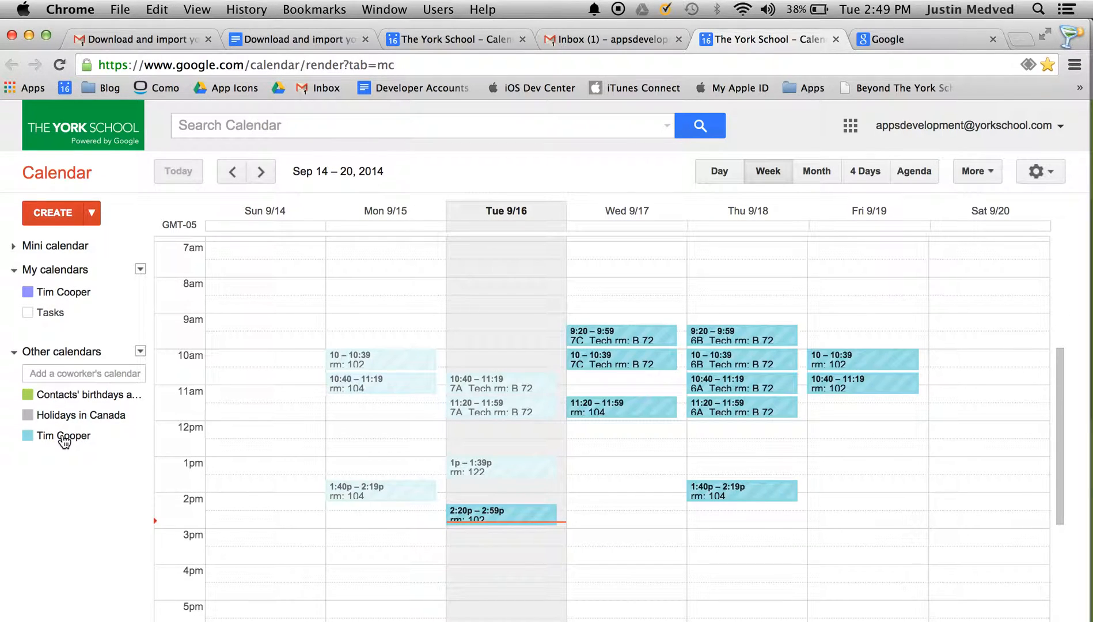
Step: Copy the Monday 10–10:39 rm: 102 class into your own calendar
left_click(79, 314)
left_click(79, 314)
left_click(402, 359)
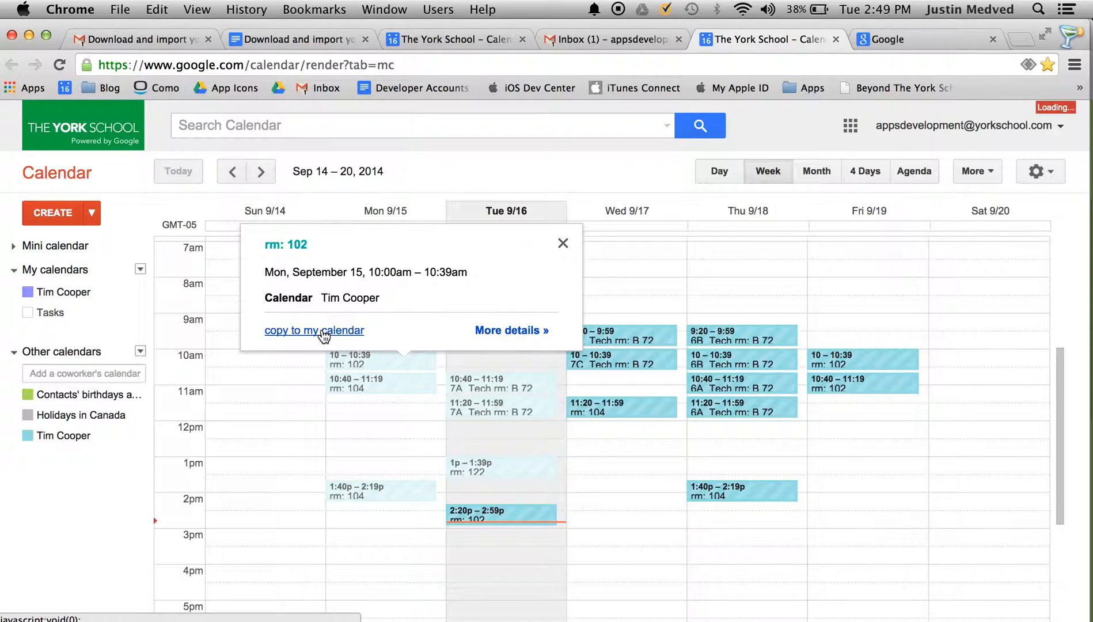
left_click(321, 330)
left_click(118, 172)
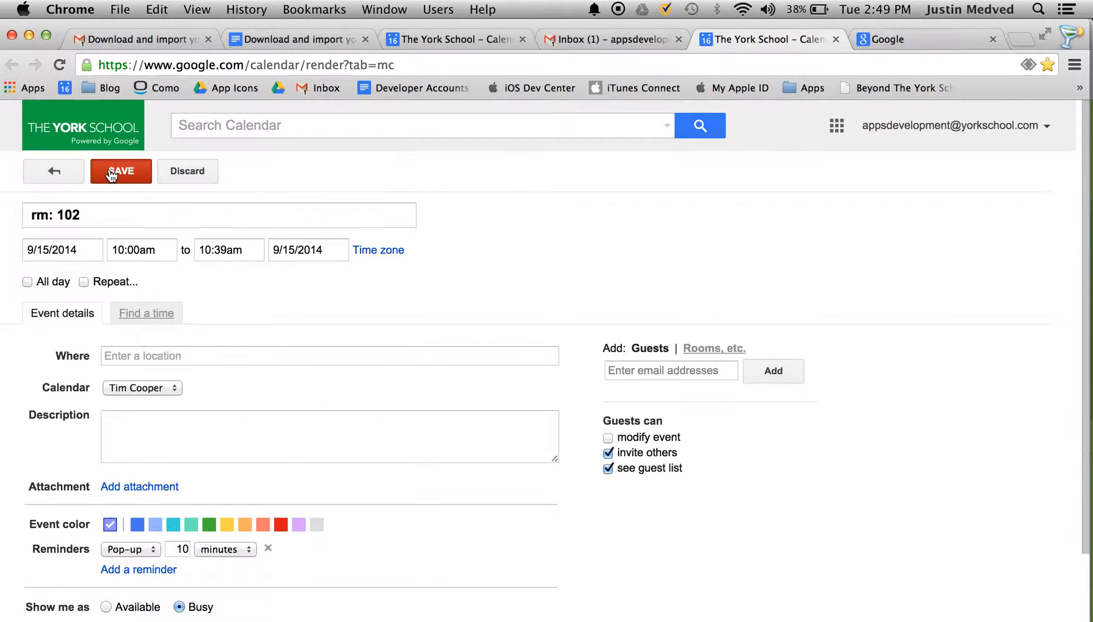
Step: Copy the Monday 10:40–11:19 rm: 104 class into your own calendar too
left_click(409, 389)
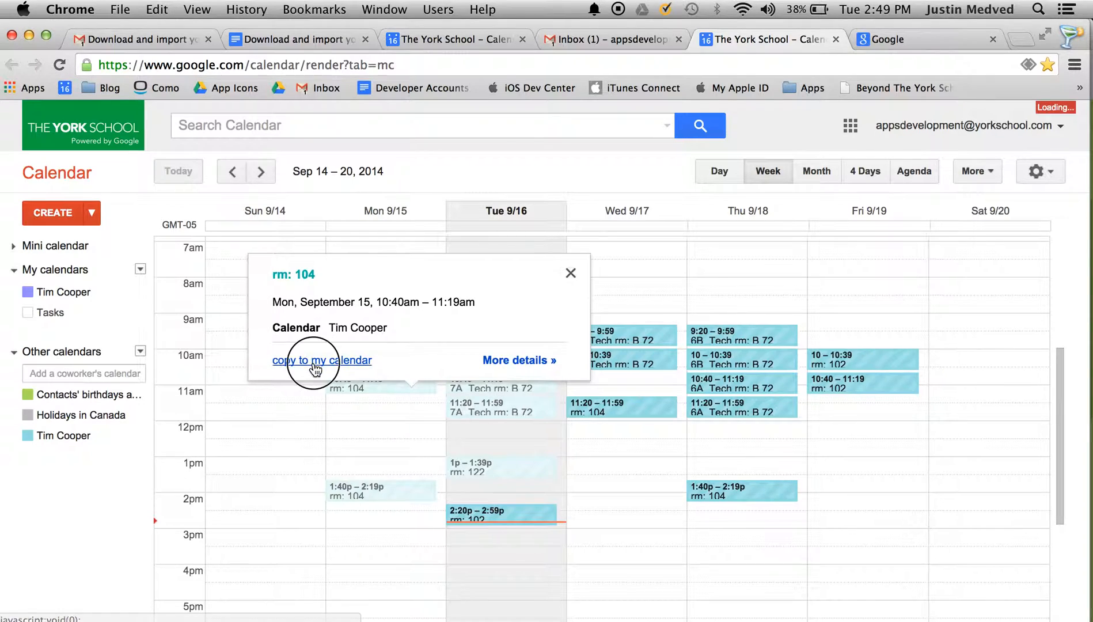
left_click(333, 362)
left_click(116, 175)
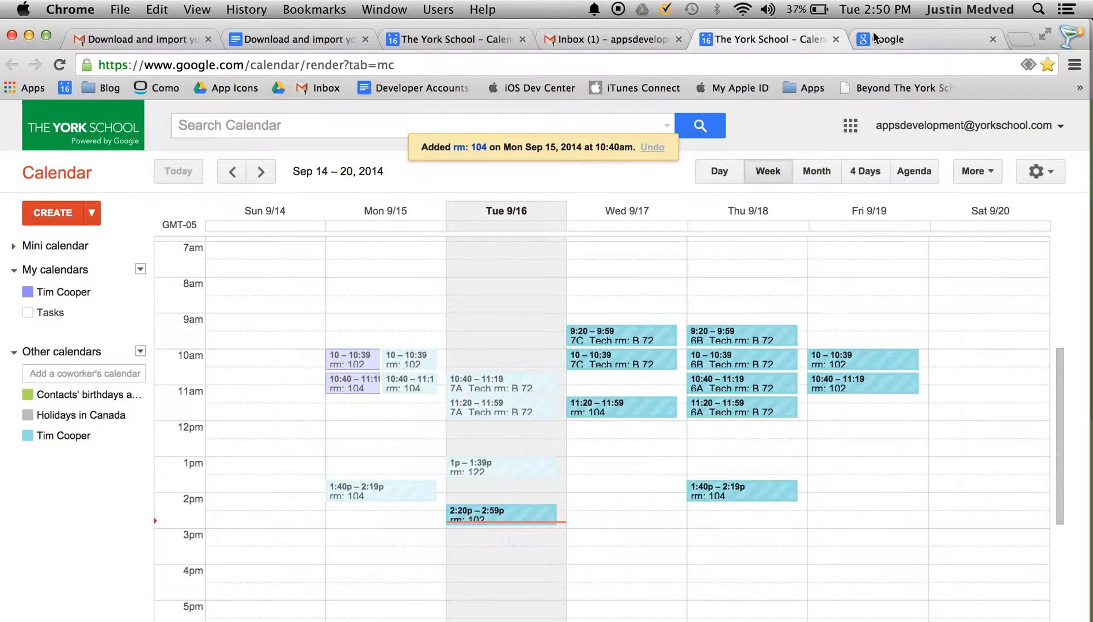
left_click(898, 39)
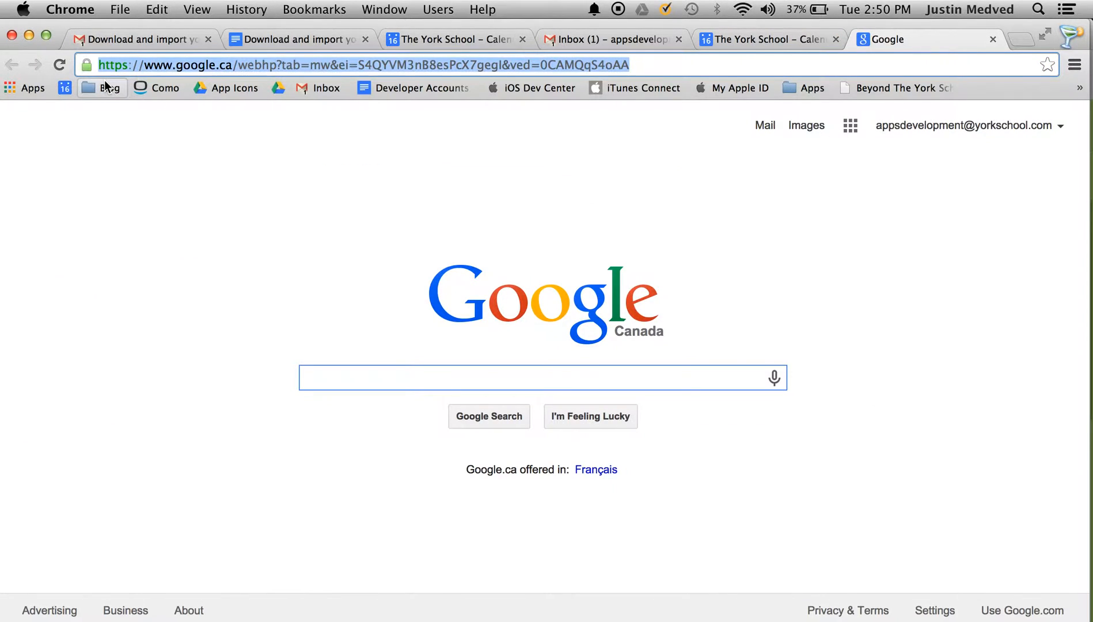
Step: Load the myClasses.php timetable link with the colleague's username in Chrome to download the .ics
key("super+v")
key("BackSpace")
key("BackSpace")
key("BackSpace")
key("BackSpace")
key("BackSpace")
key("BackSpace")
key("BackSpace")
key("BackSpace")
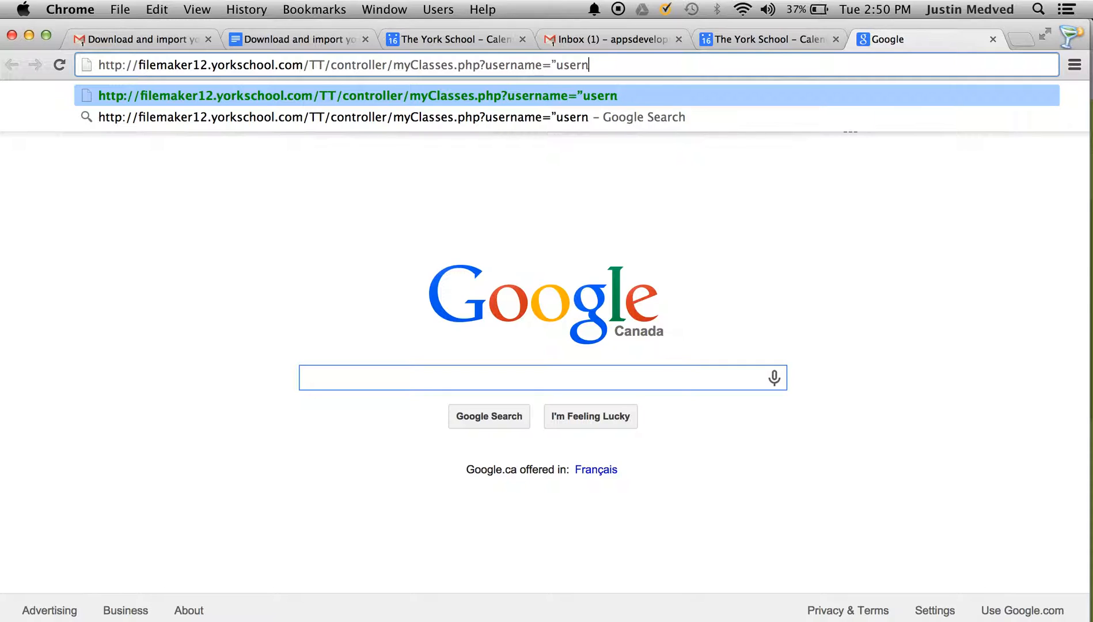
key("BackSpace")
key("BackSpace")
type("jm")
key("BackSpace")
key("BackSpace")
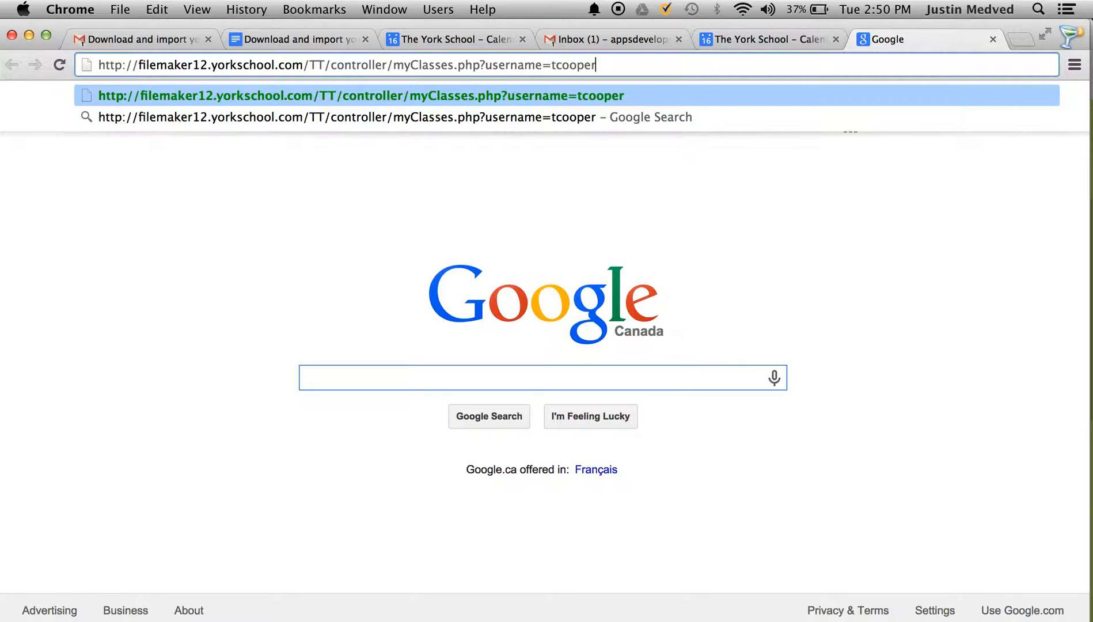
key("Return")
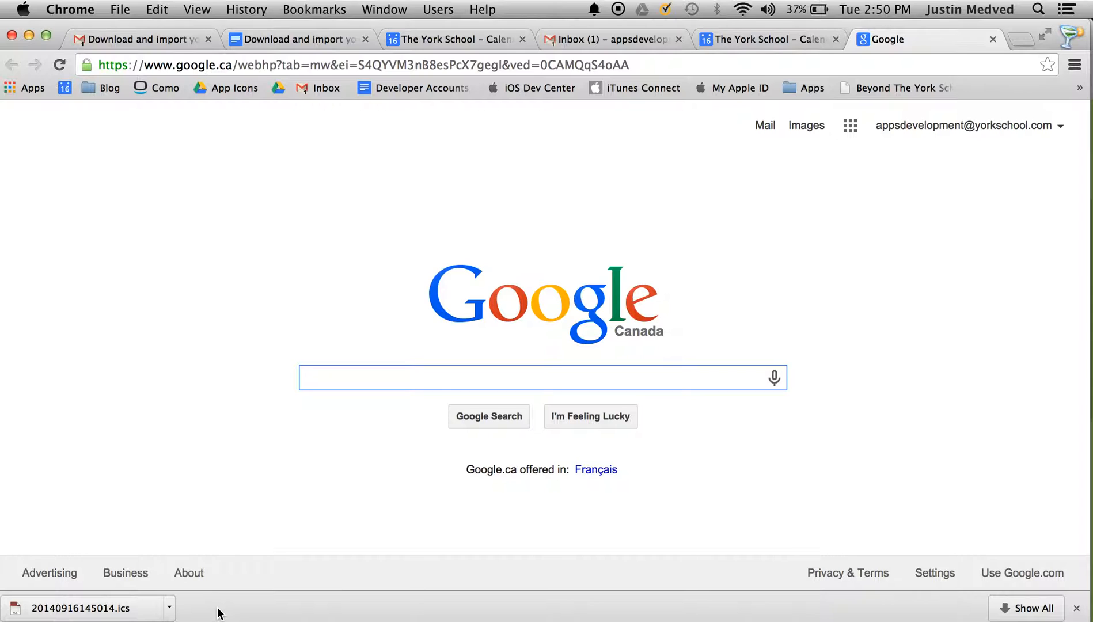
left_click(169, 608)
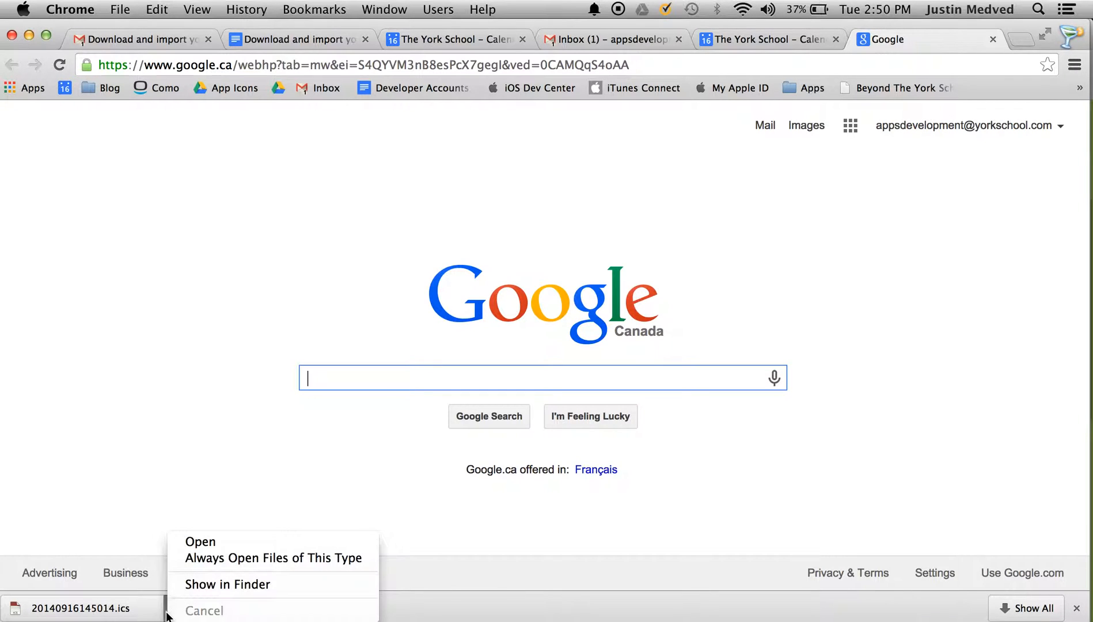
left_click(189, 585)
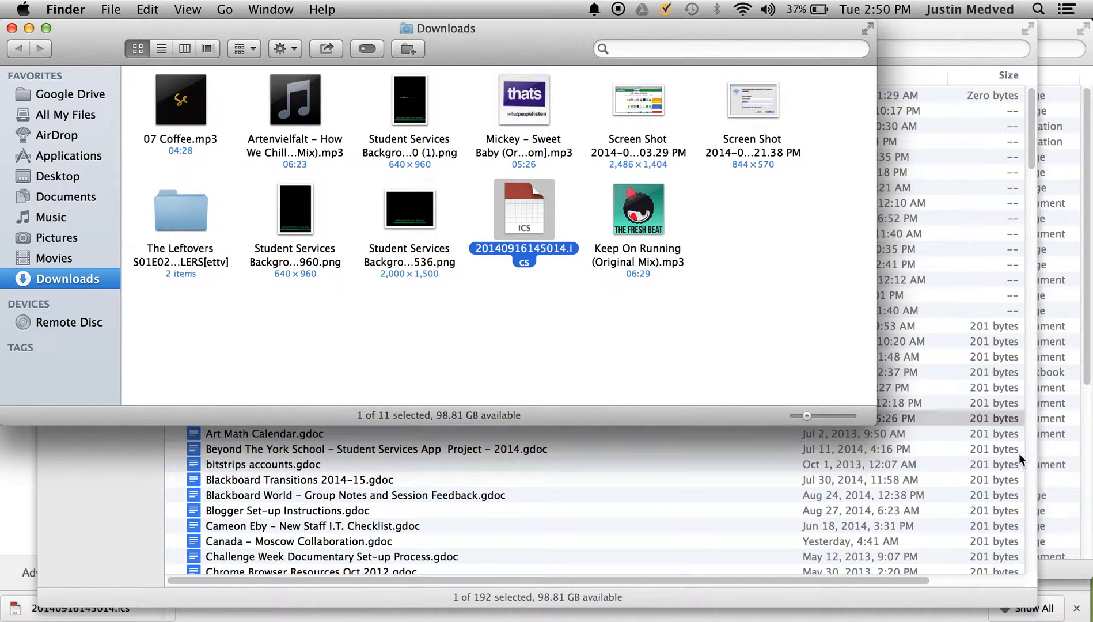
left_click(177, 619)
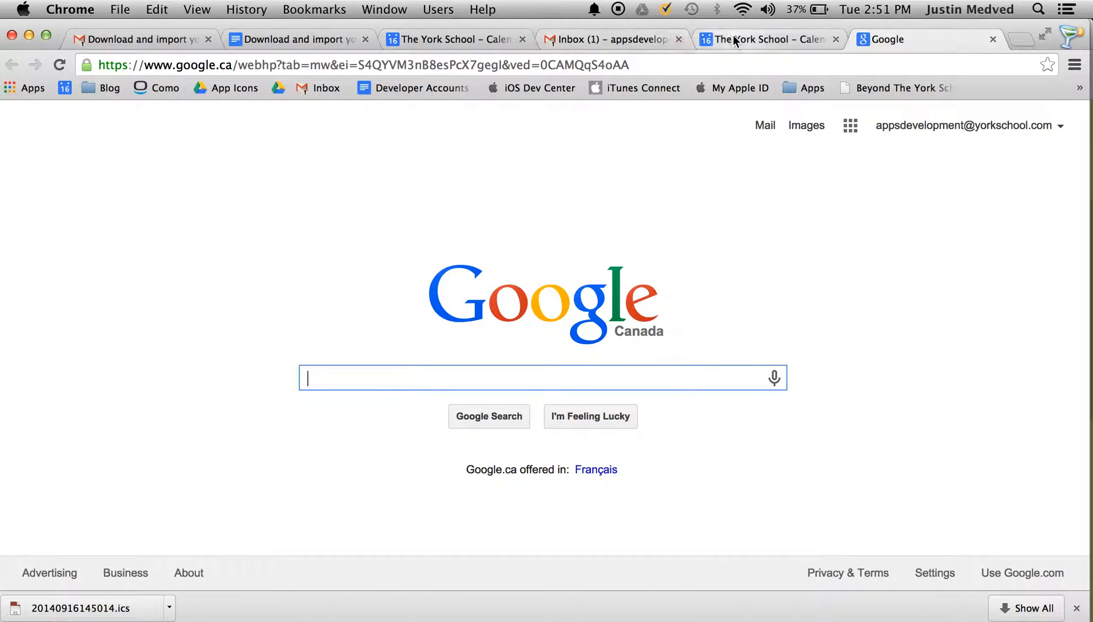
Step: Open the My calendars settings page from the York School week view
left_click(432, 43)
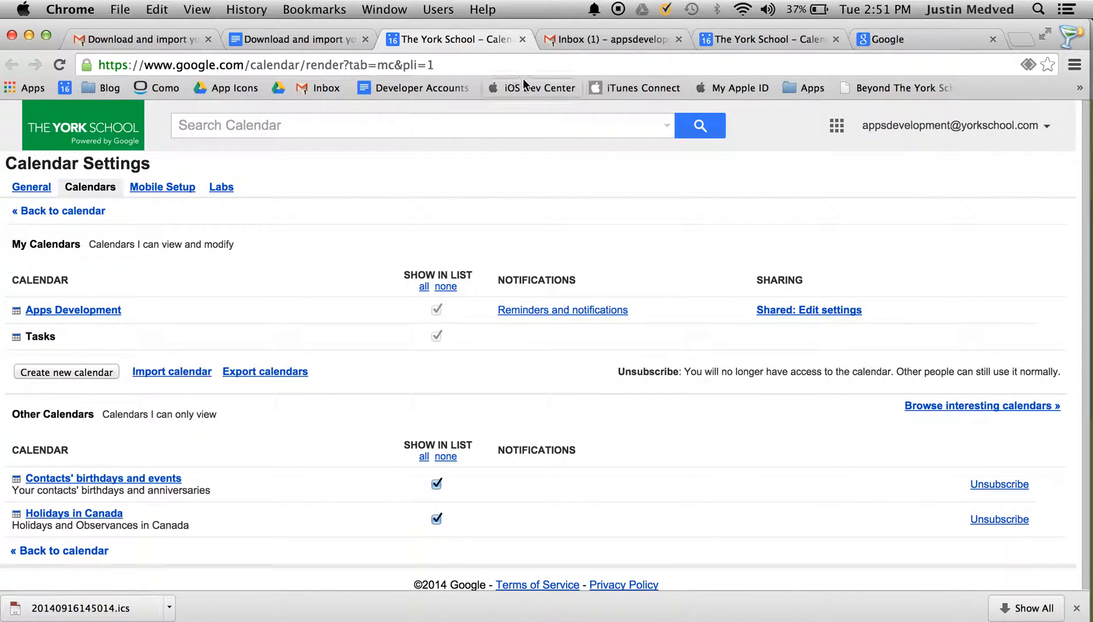
left_click(704, 35)
left_click(140, 265)
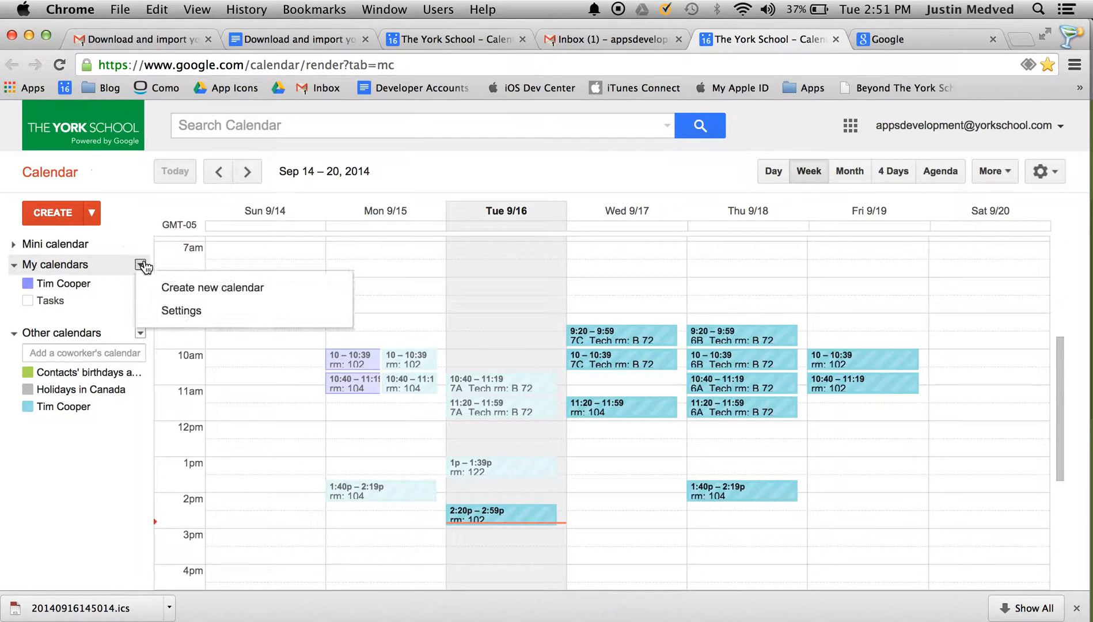
left_click(167, 313)
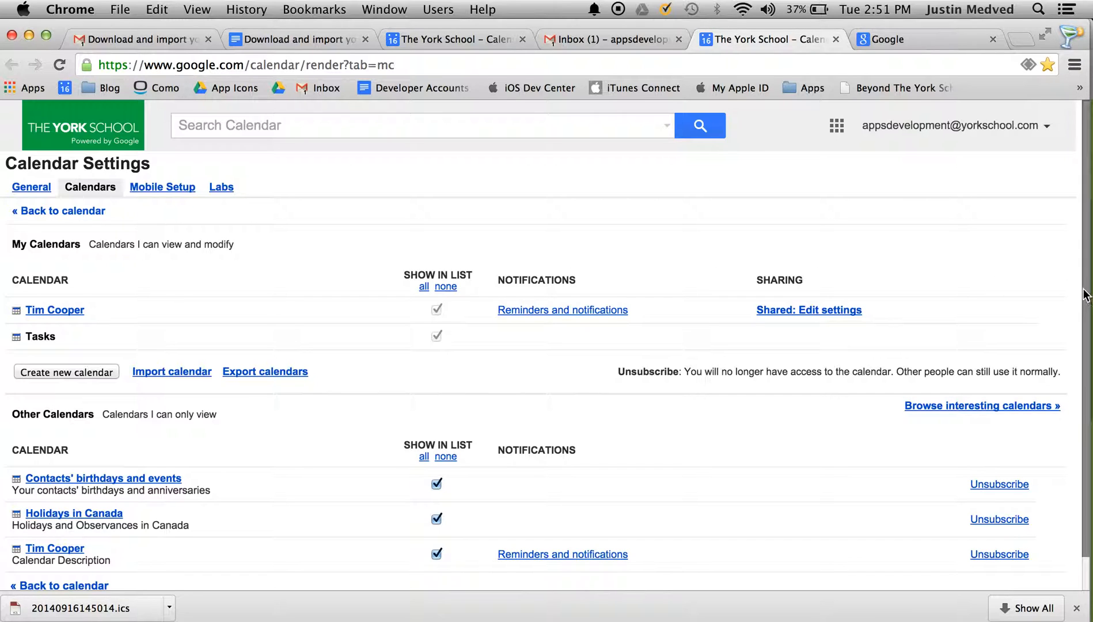
left_click_drag(1084, 251, 1082, 310)
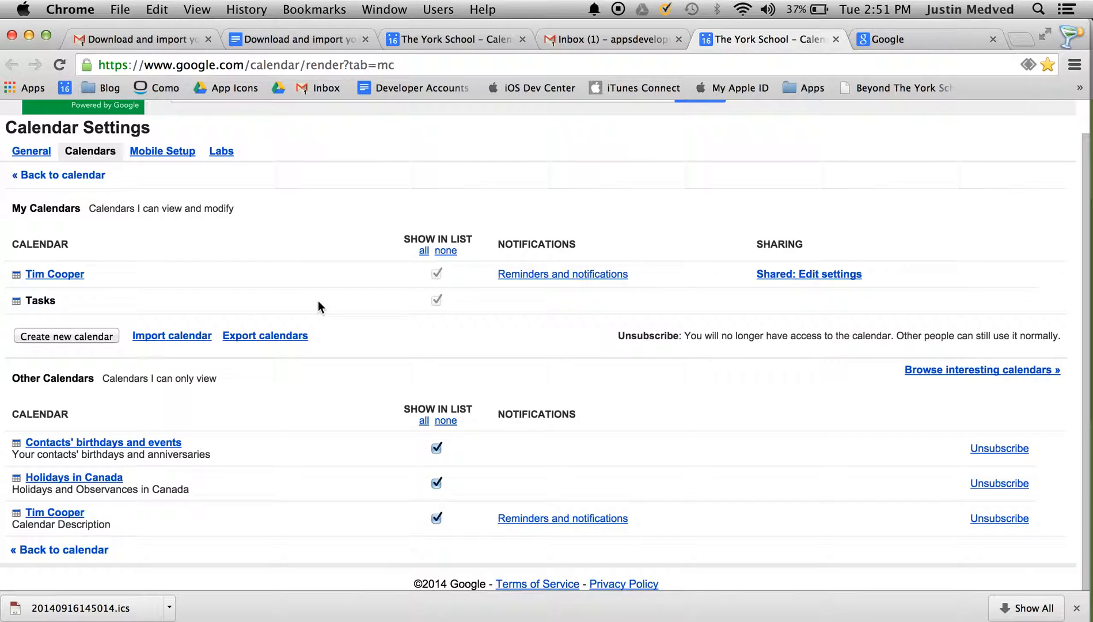
Step: Review the colleague's calendar details and its sharing settings, then return
left_click(61, 276)
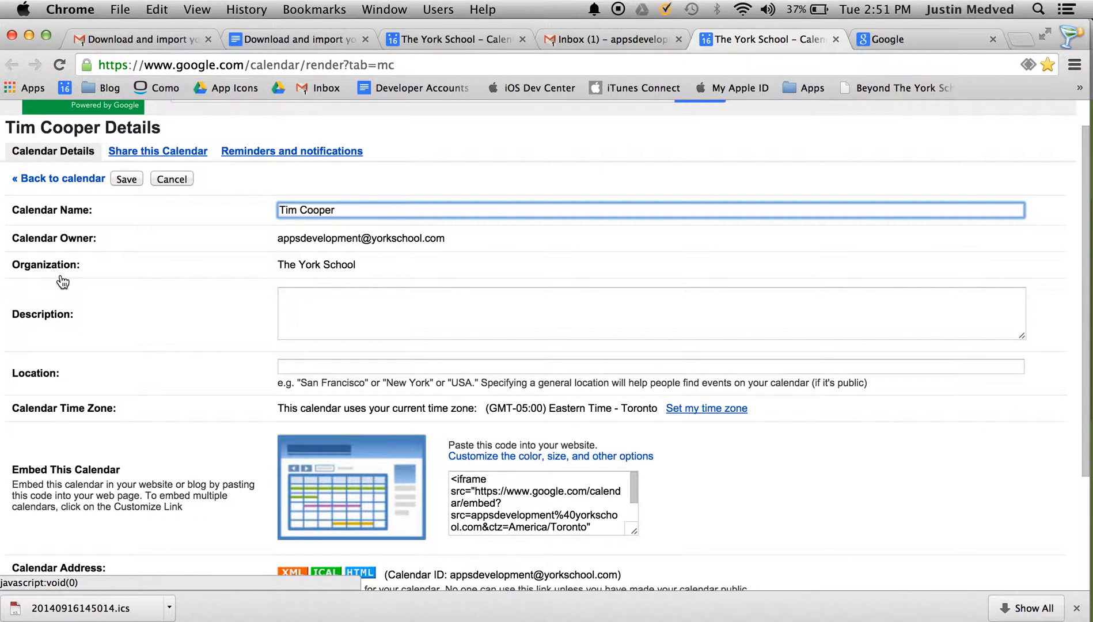
left_click(123, 180)
left_click(776, 276)
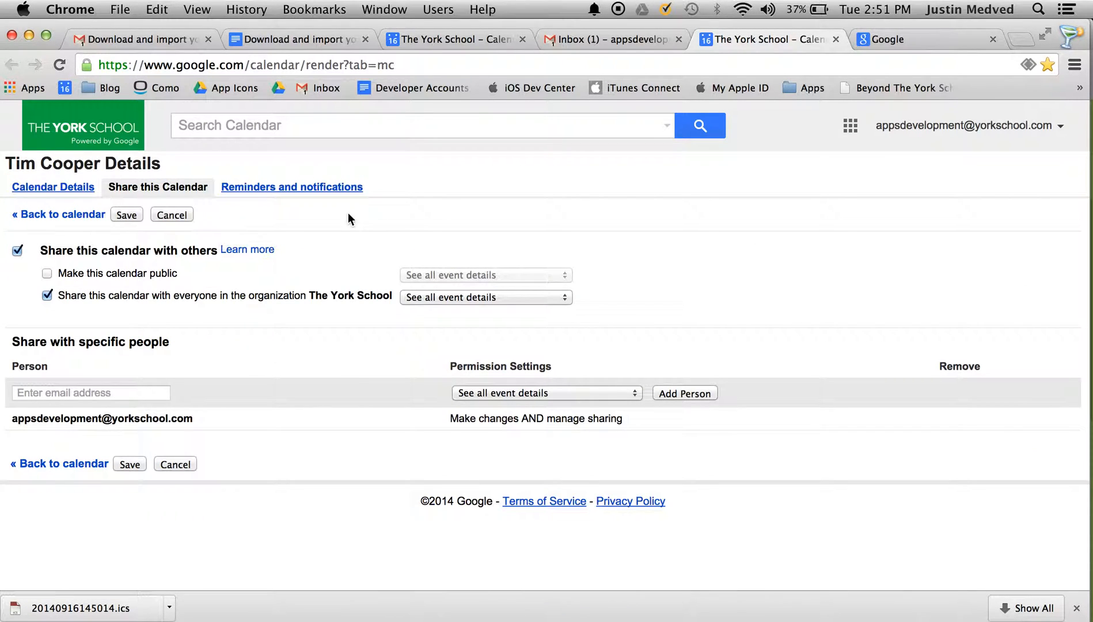
left_click(115, 215)
left_click(444, 41)
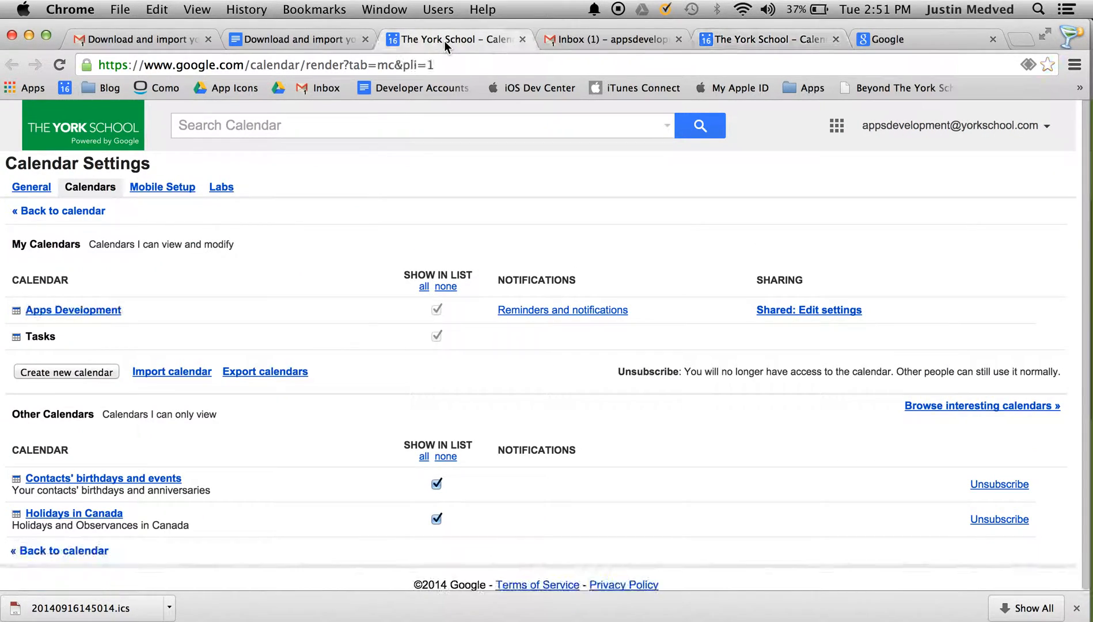
left_click(28, 189)
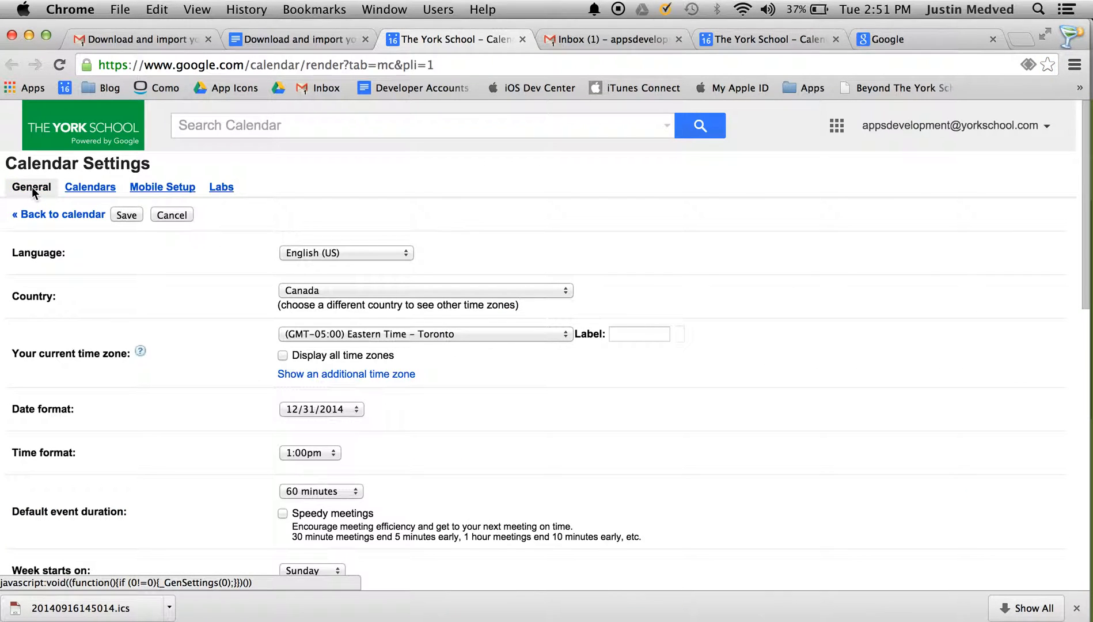
left_click(77, 190)
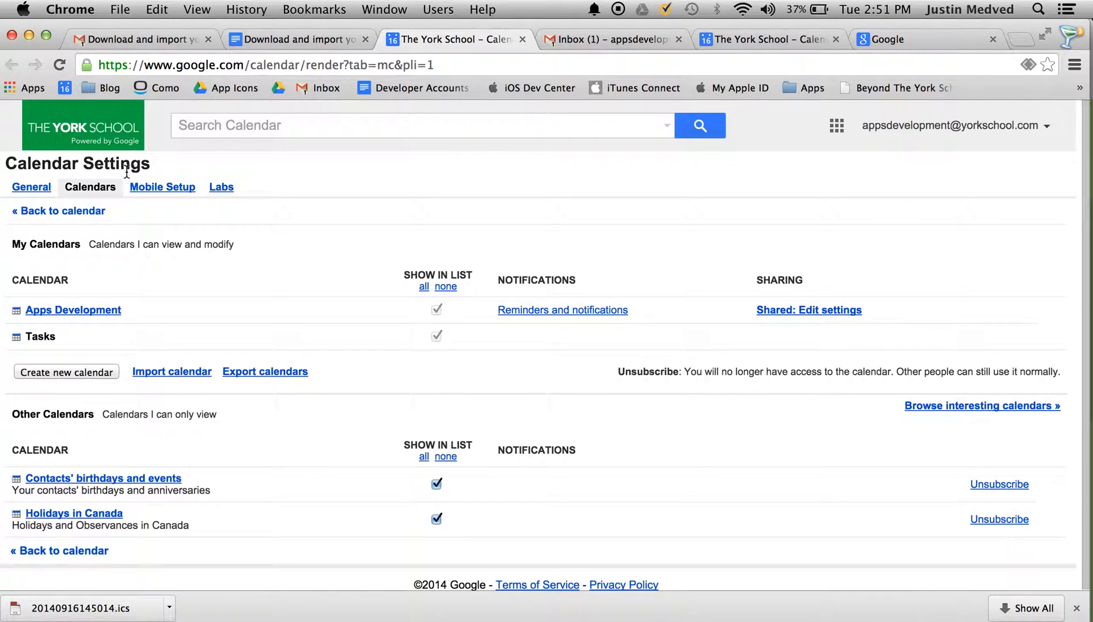
left_click(165, 372)
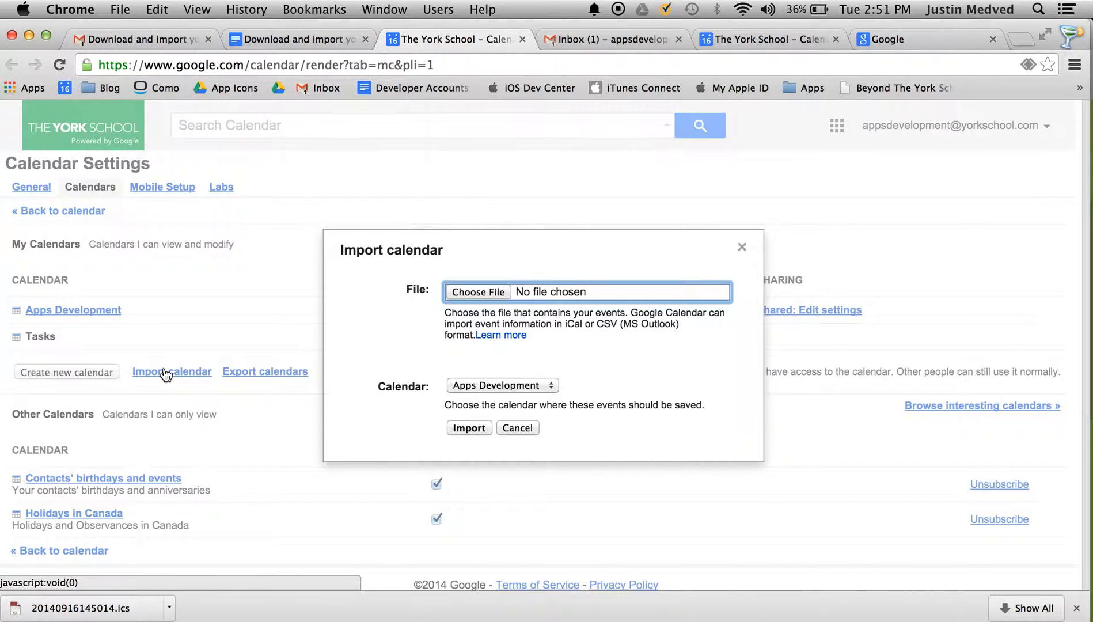
Step: Import 20140916145014.ics from Downloads into the Apps Development calendar, bringing in 228 events
left_click(481, 390)
left_click(470, 387)
left_click(474, 386)
left_click(476, 384)
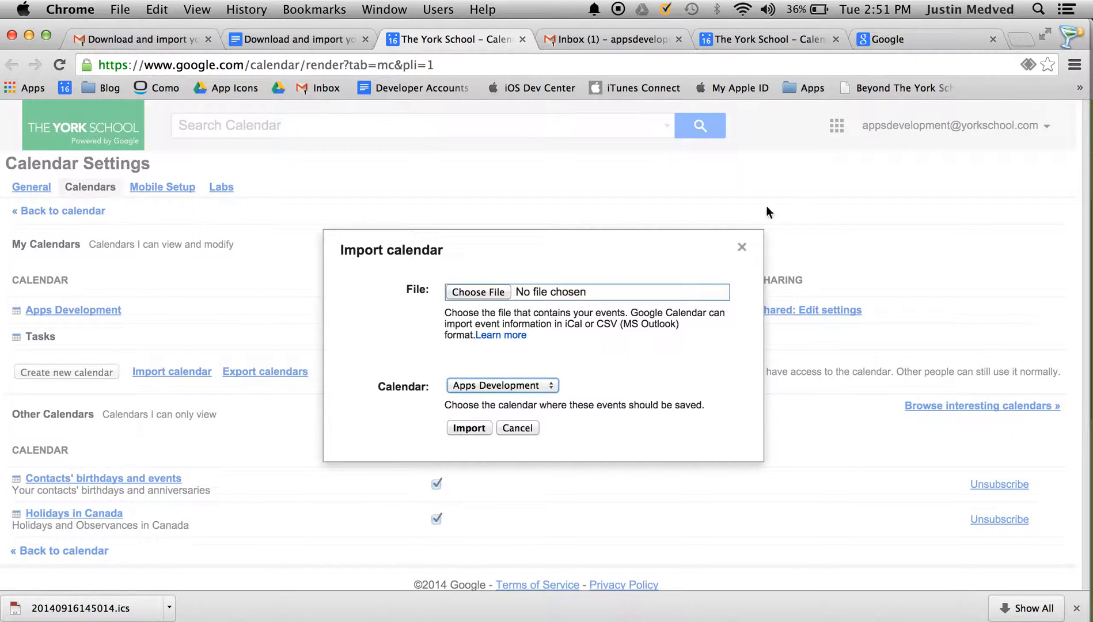
left_click(481, 296)
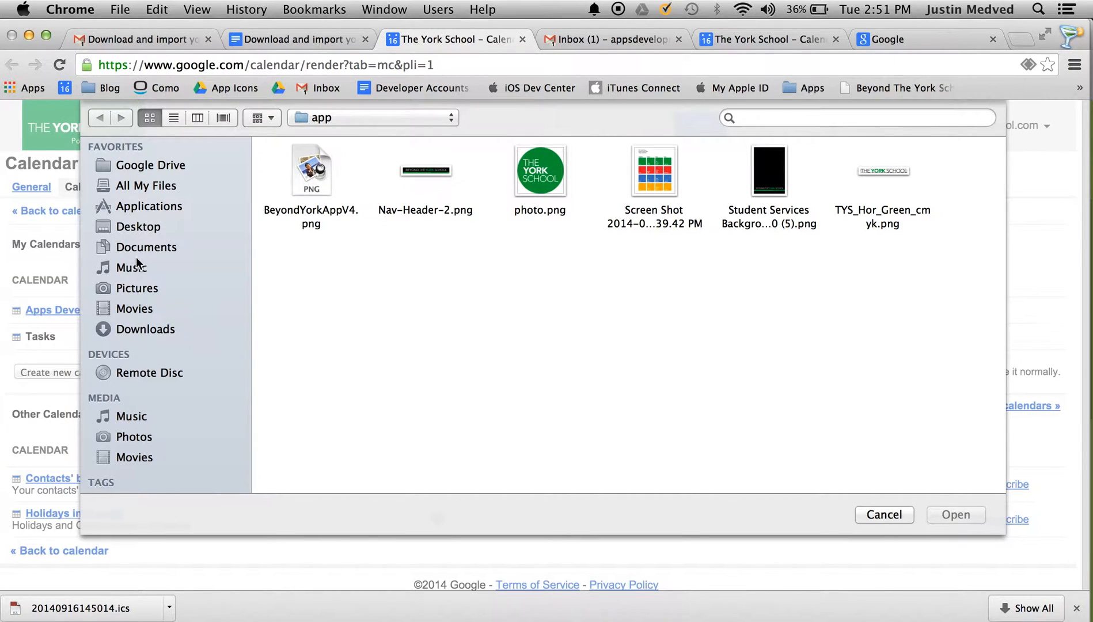
left_click(145, 330)
left_click(432, 175)
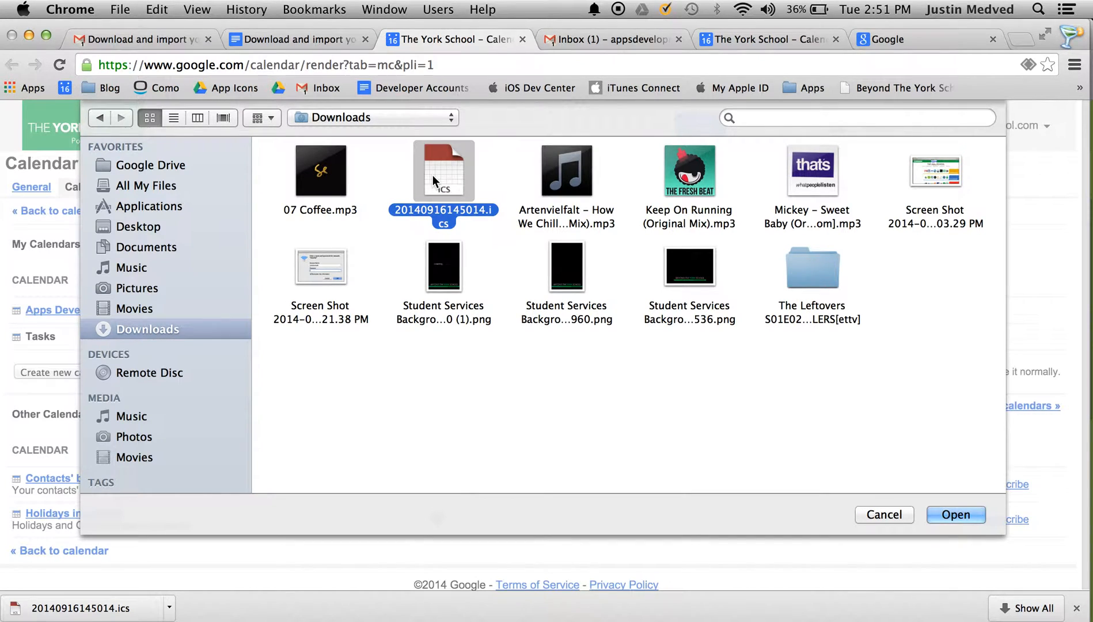
left_click(941, 508)
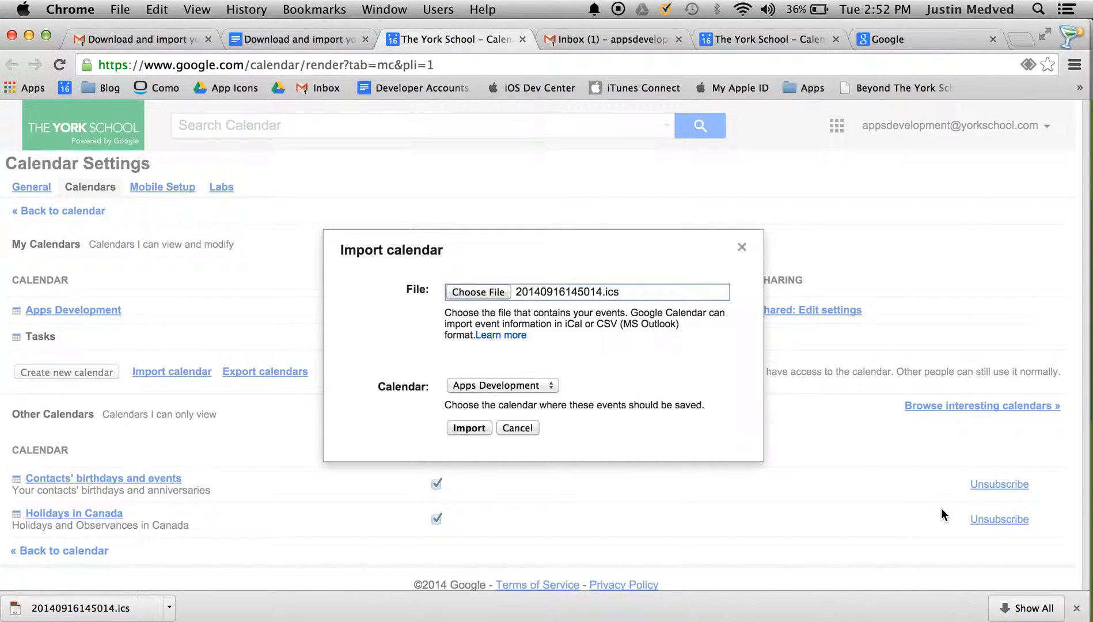
left_click(465, 428)
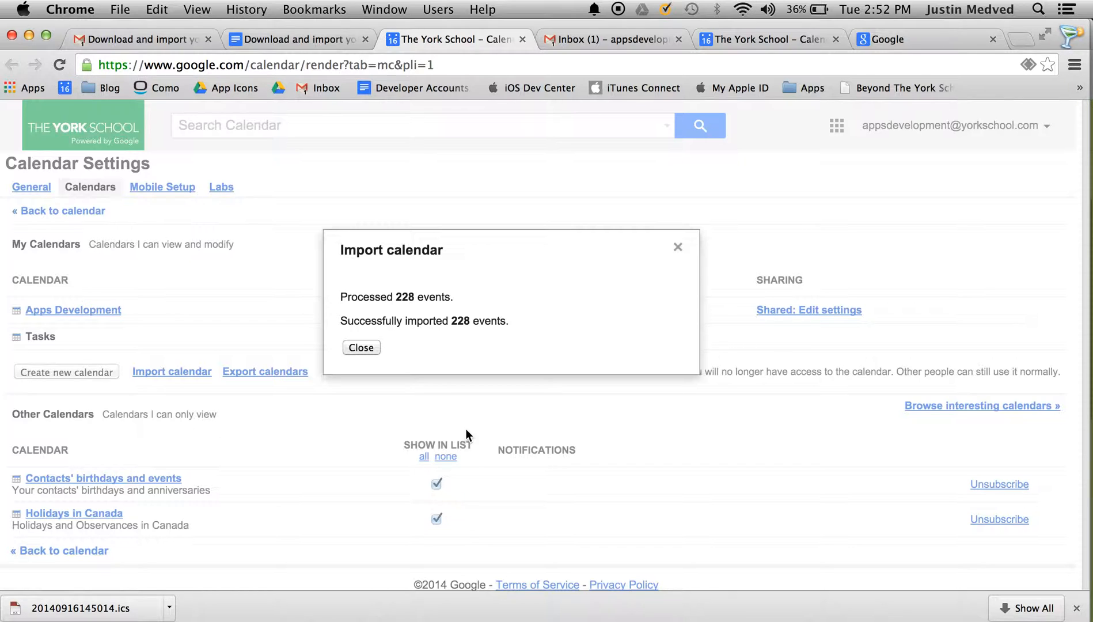
left_click(363, 348)
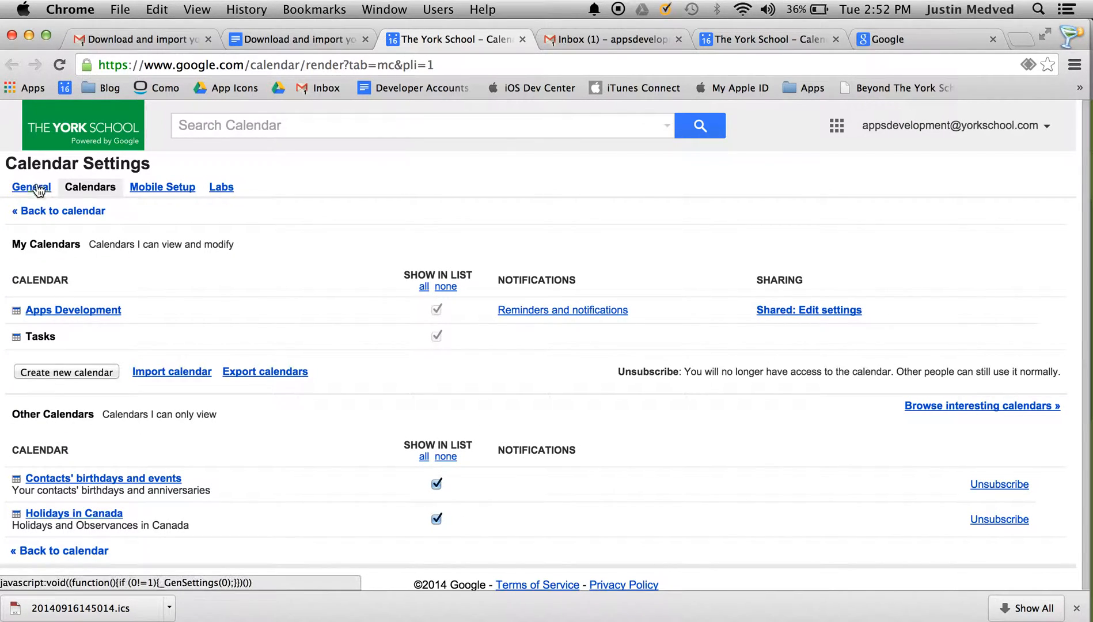
Step: Reload the calendar, hide the colleague's shared calendar, and show September 2014 in Month view
left_click(36, 211)
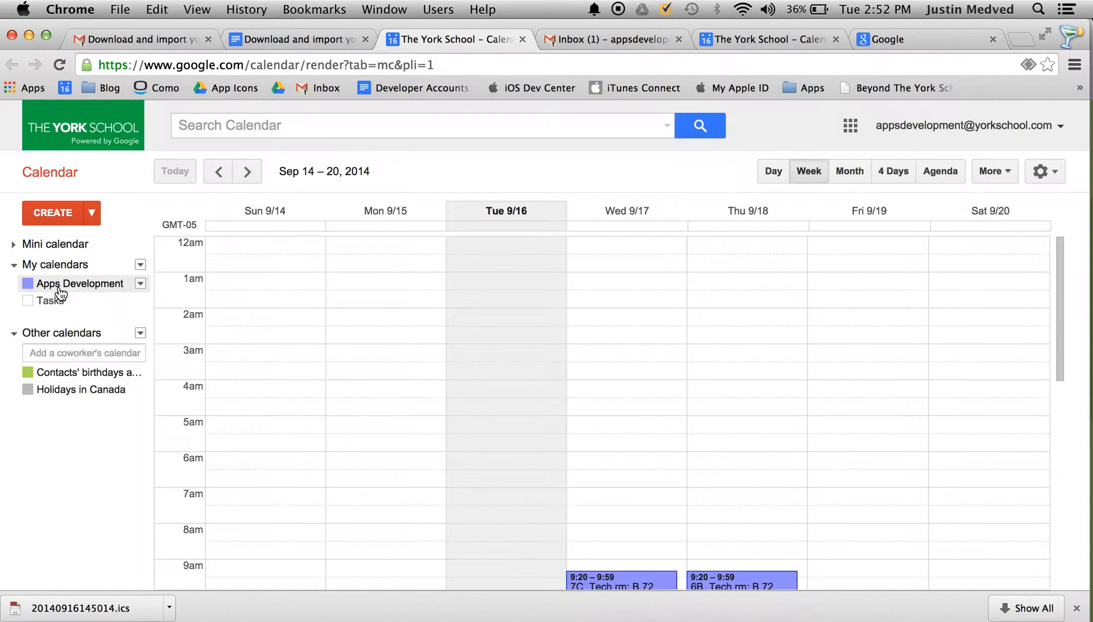
left_click(243, 67)
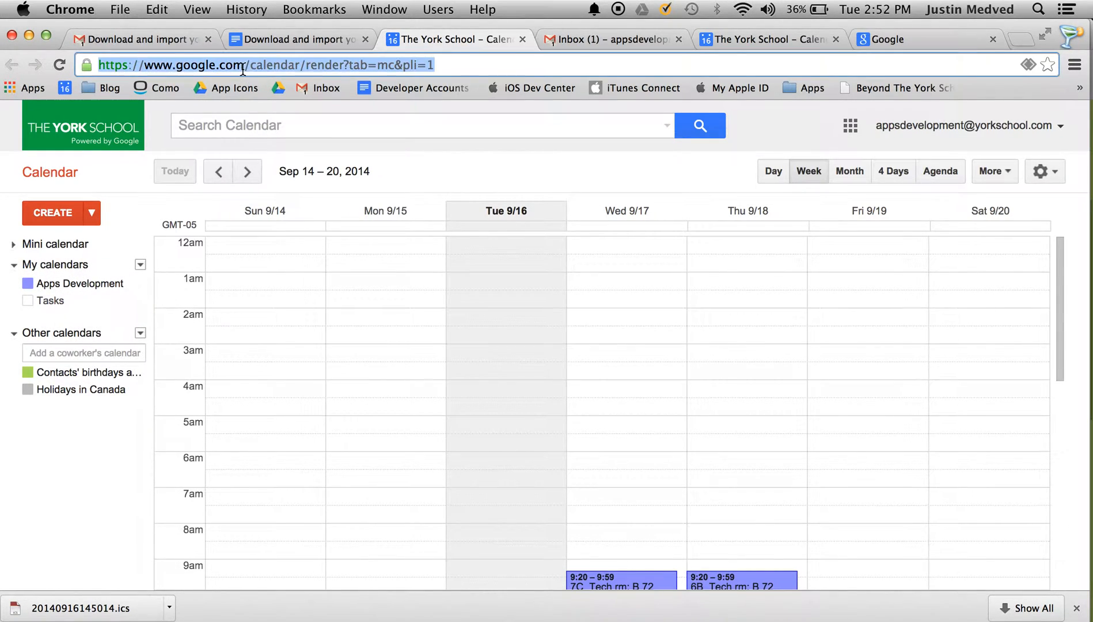
key("Return")
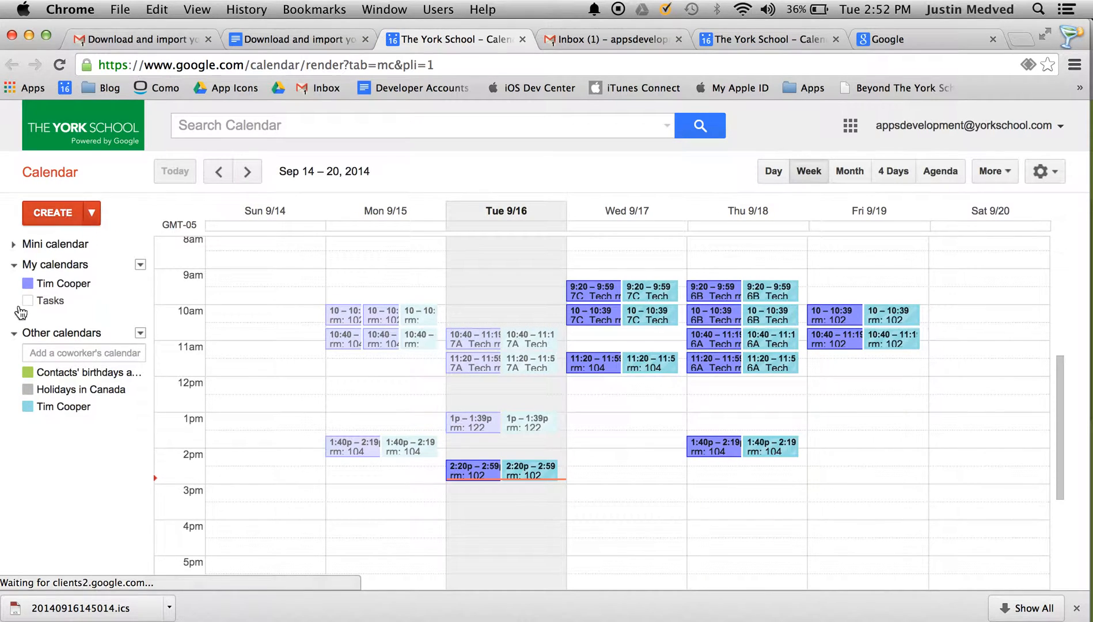
left_click(64, 413)
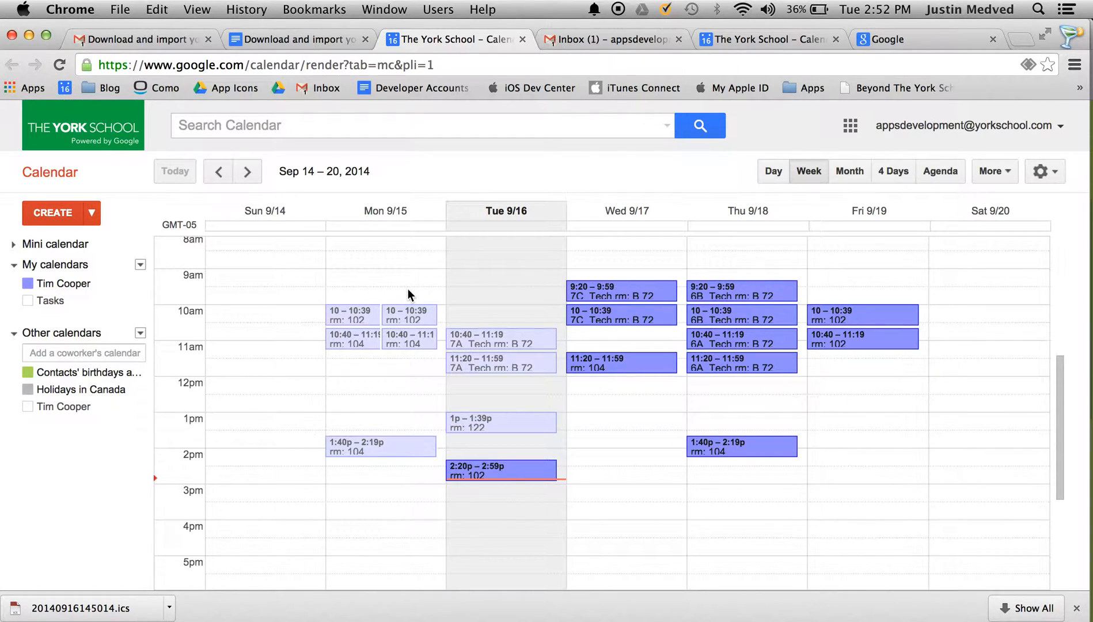
left_click(848, 171)
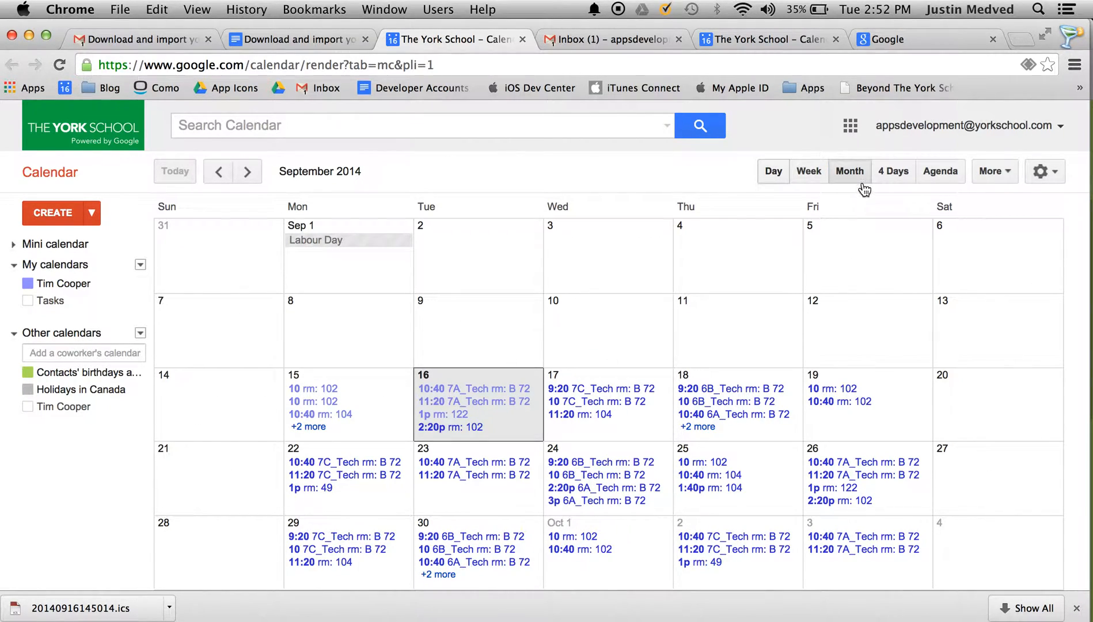
left_click(246, 171)
left_click(247, 171)
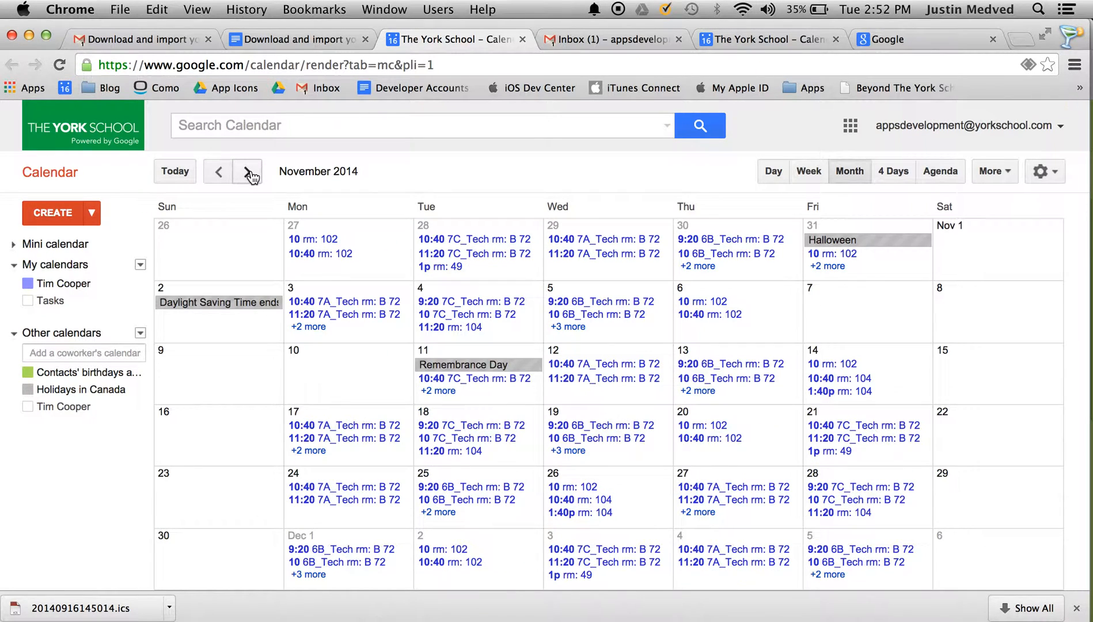
left_click(248, 173)
left_click(249, 173)
left_click(248, 173)
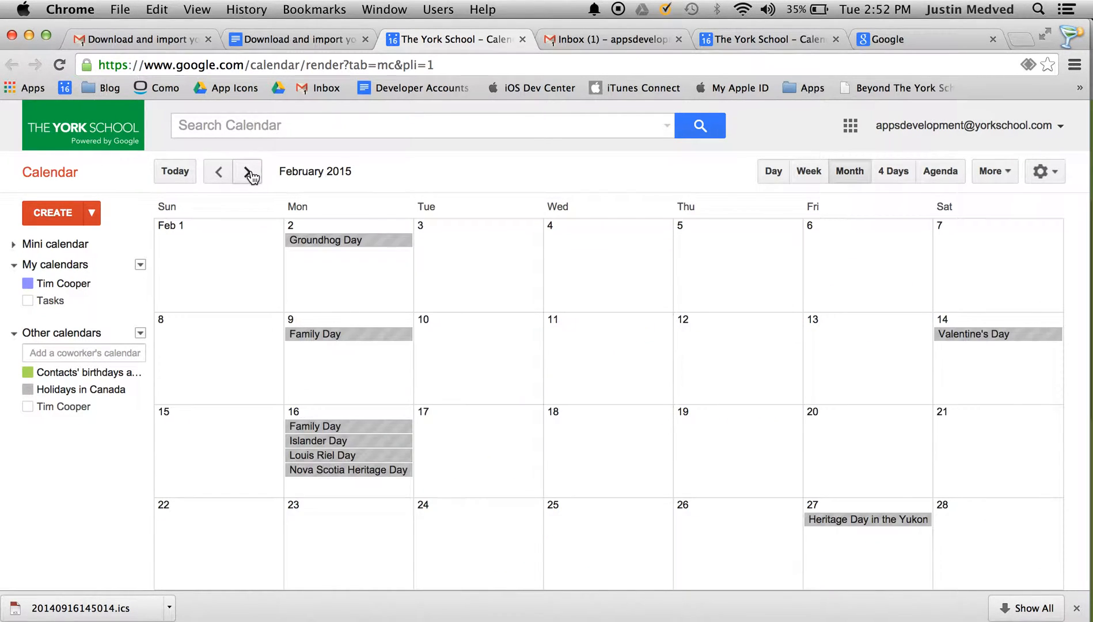
left_click(216, 173)
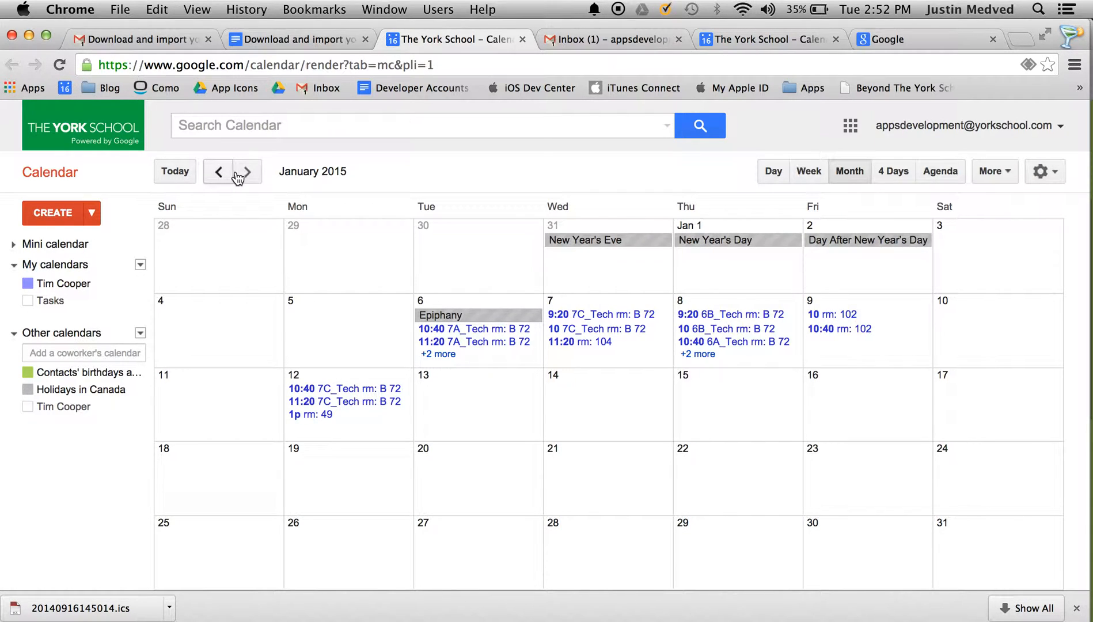
left_click(217, 173)
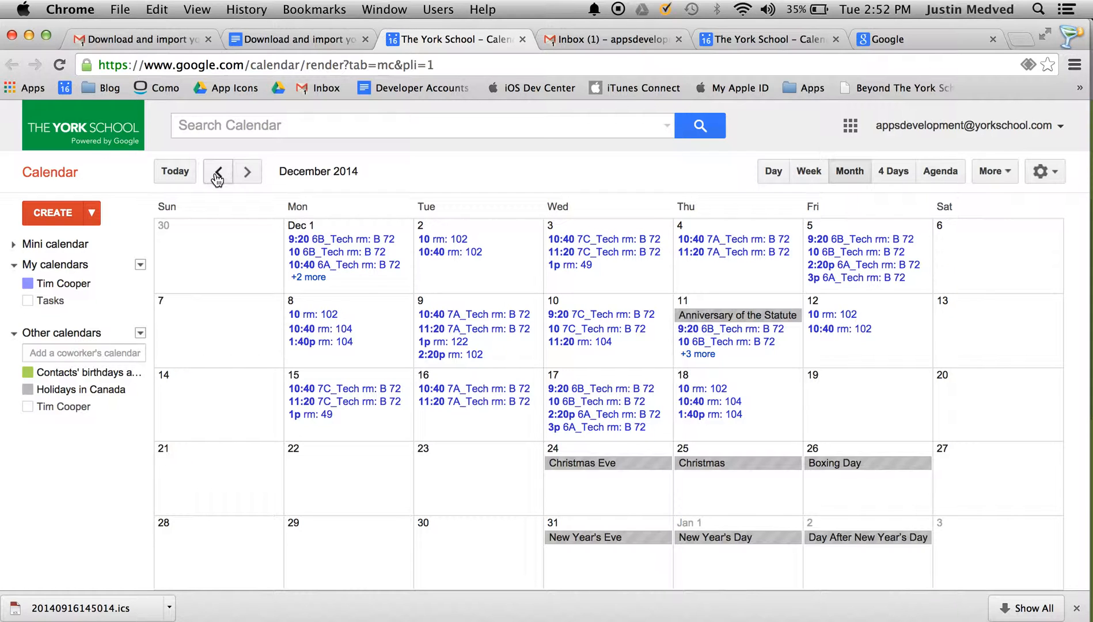
left_click(217, 181)
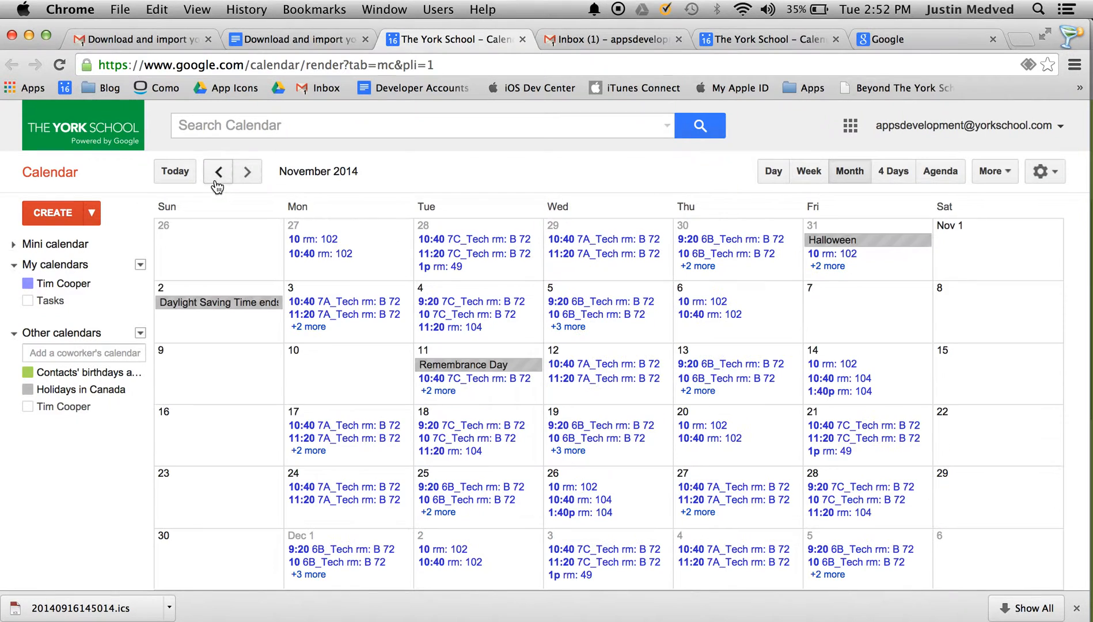
left_click(218, 173)
left_click(218, 173)
left_click(218, 173)
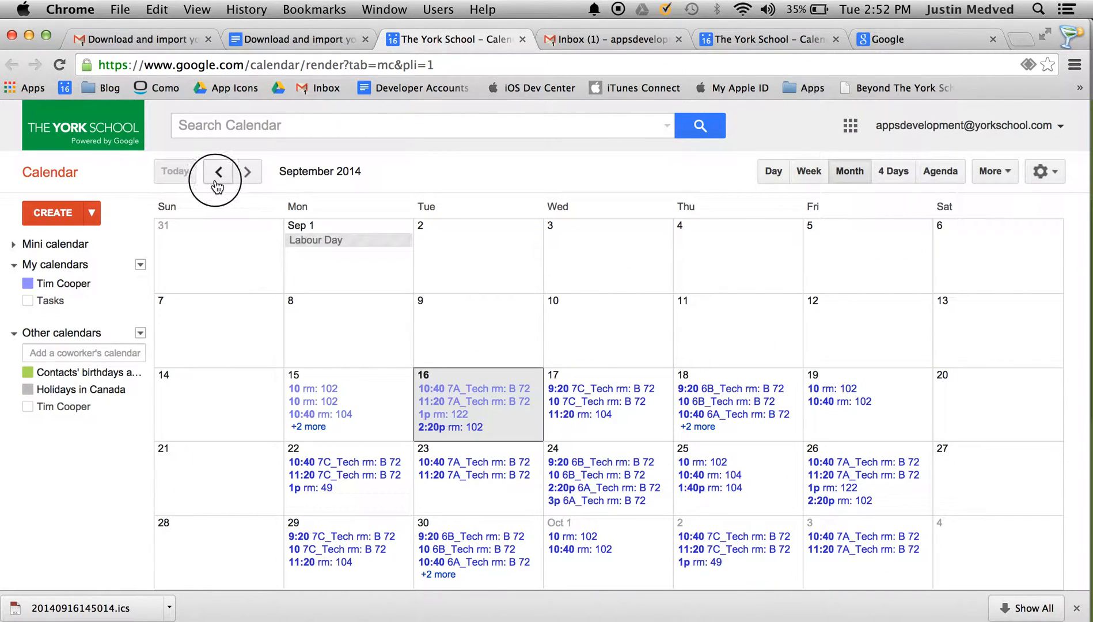